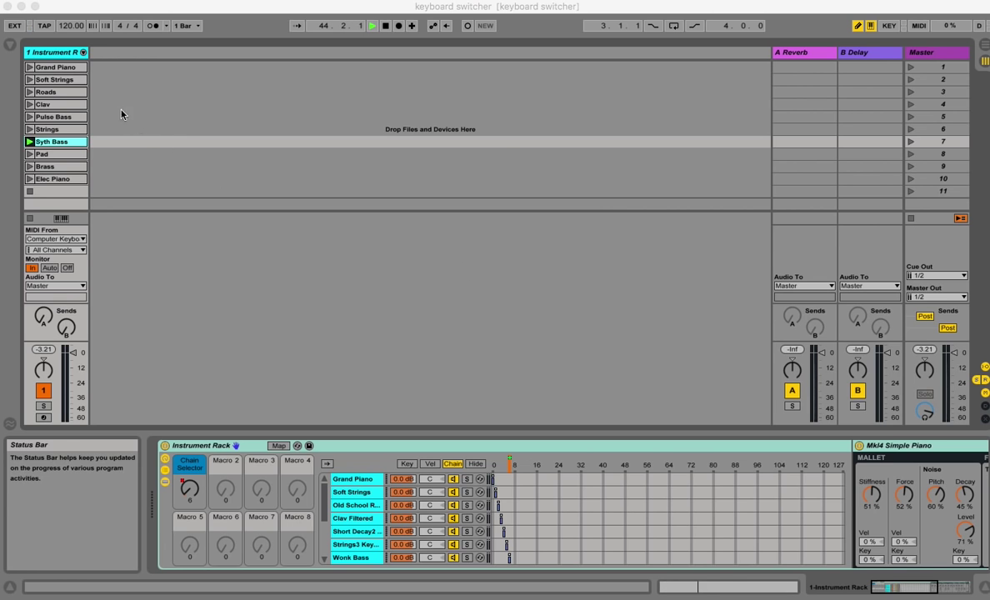
Go through the instrument track's clips one by one from Grand Piano to Elec Piano
left_click(58, 71)
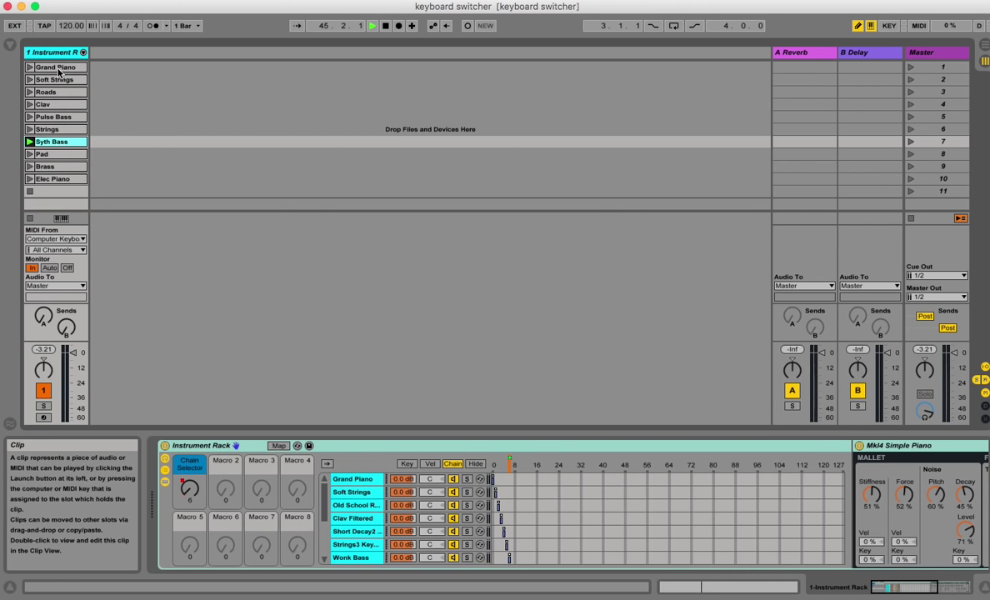
left_click(57, 70)
left_click(54, 79)
left_click(53, 93)
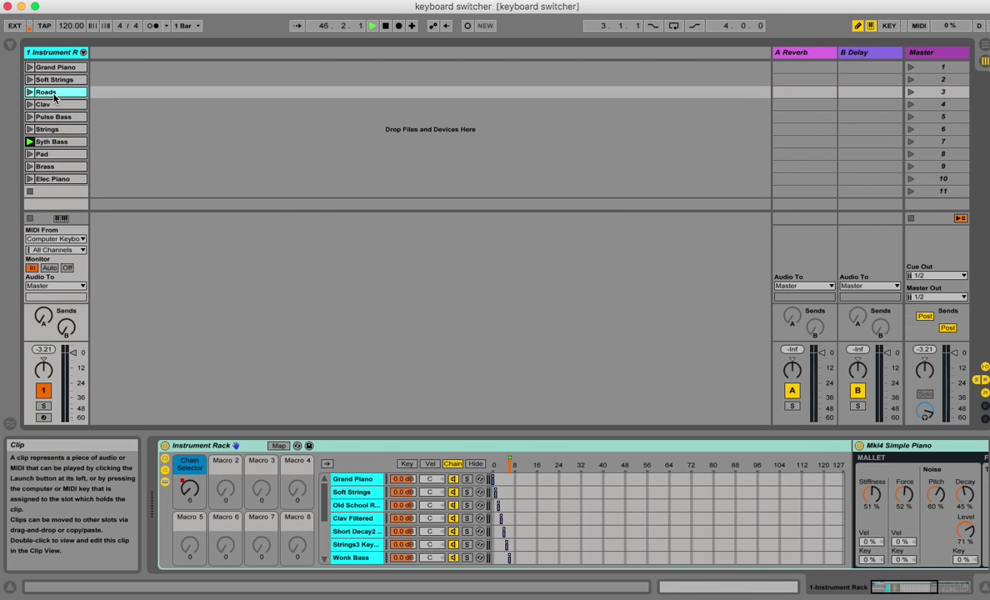
left_click(52, 105)
left_click(51, 117)
left_click(52, 129)
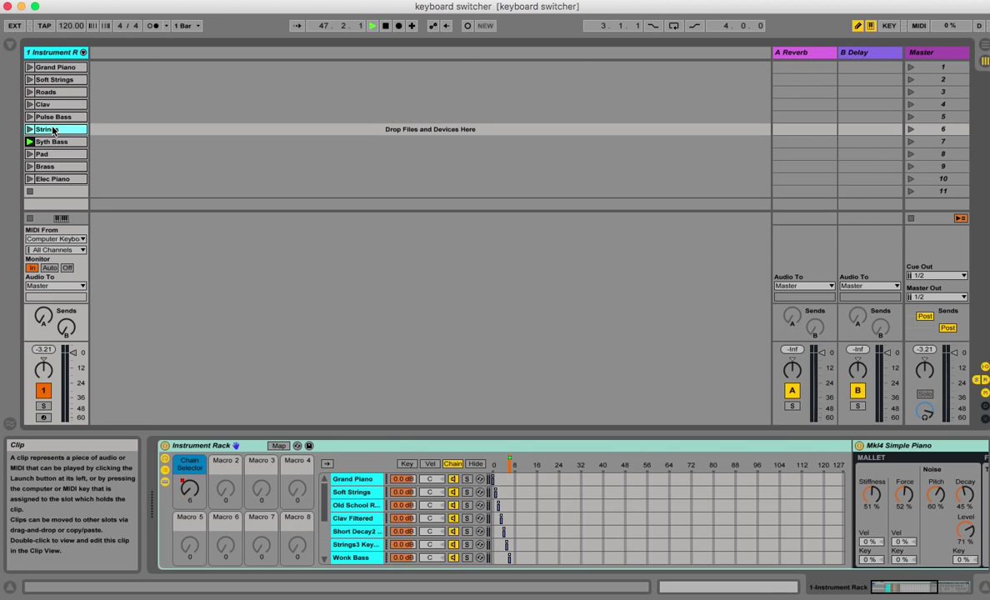
left_click(51, 142)
left_click(52, 154)
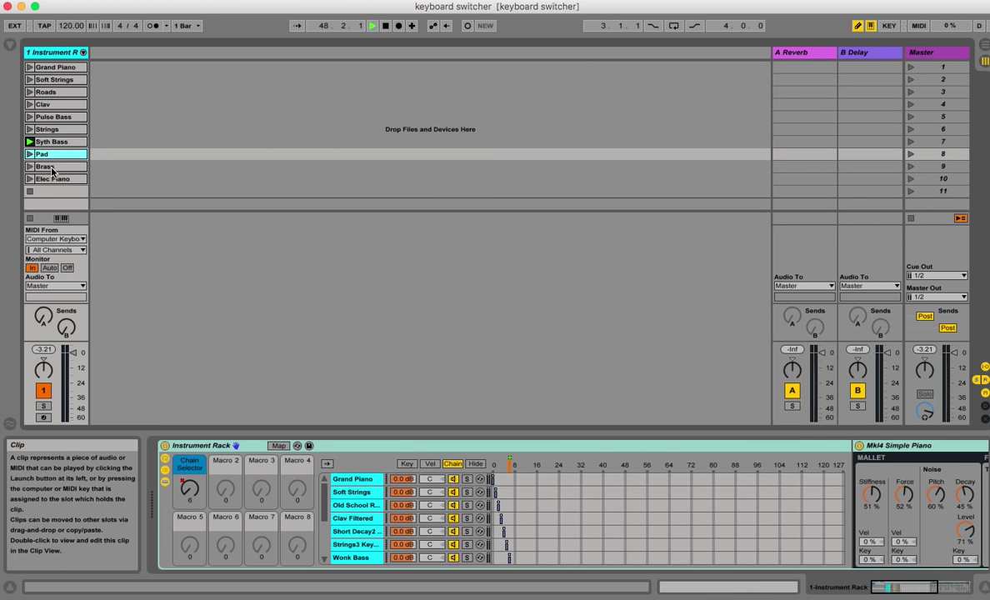
left_click(52, 169)
left_click(51, 180)
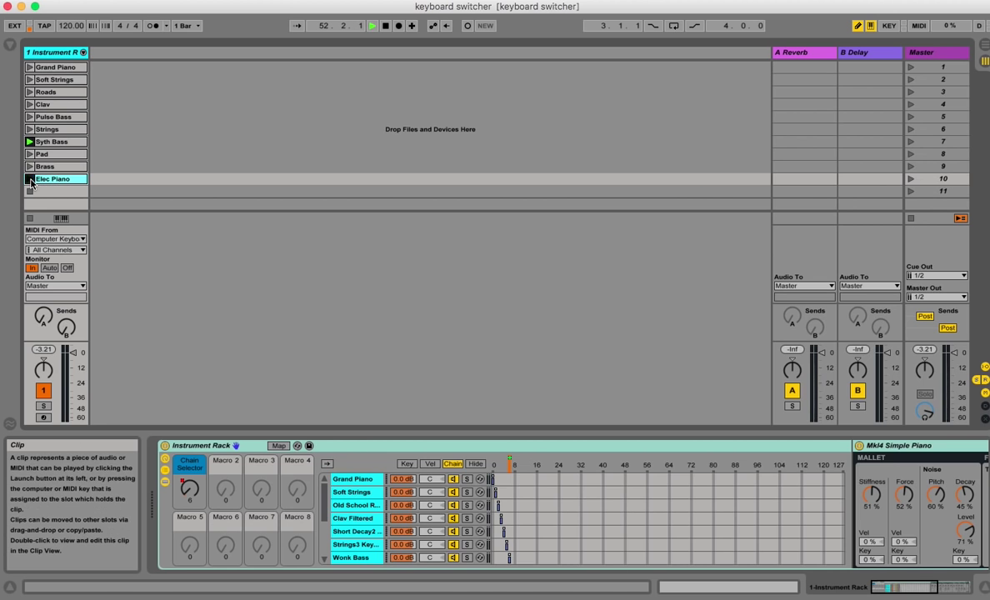
Launch the Elec Piano clip and examine the Instrument Rack's chain list, showing the devices of the Wonk Bass chain
left_click(31, 183)
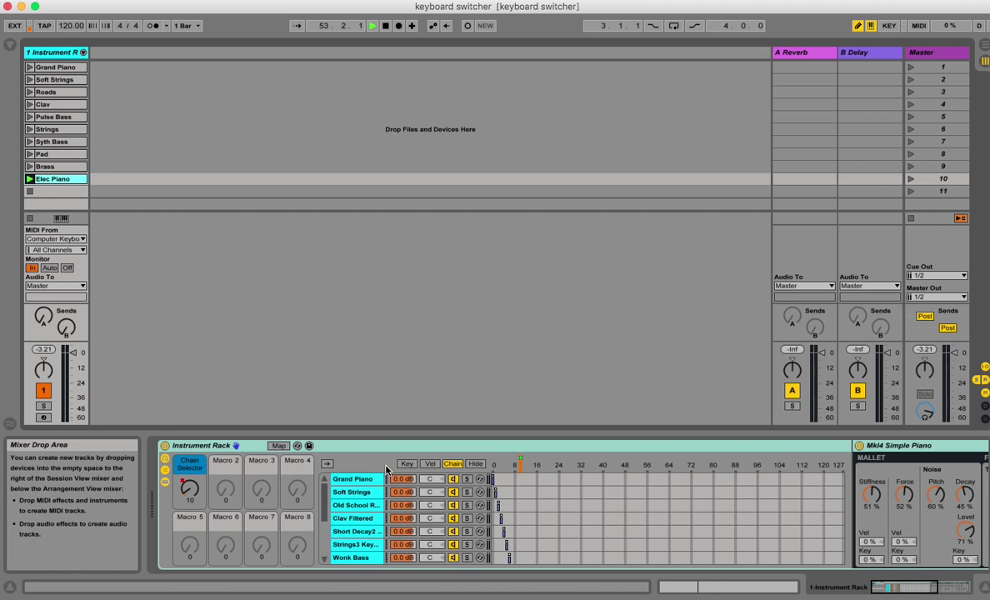
left_click(54, 54)
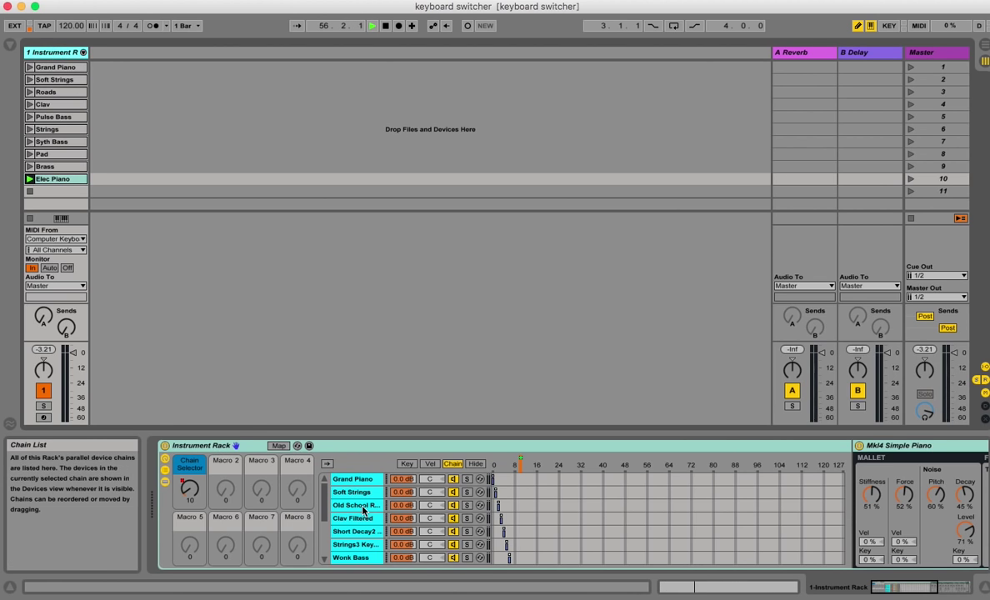
scroll(362, 510, "down", 3)
scroll(364, 512, "up", 3)
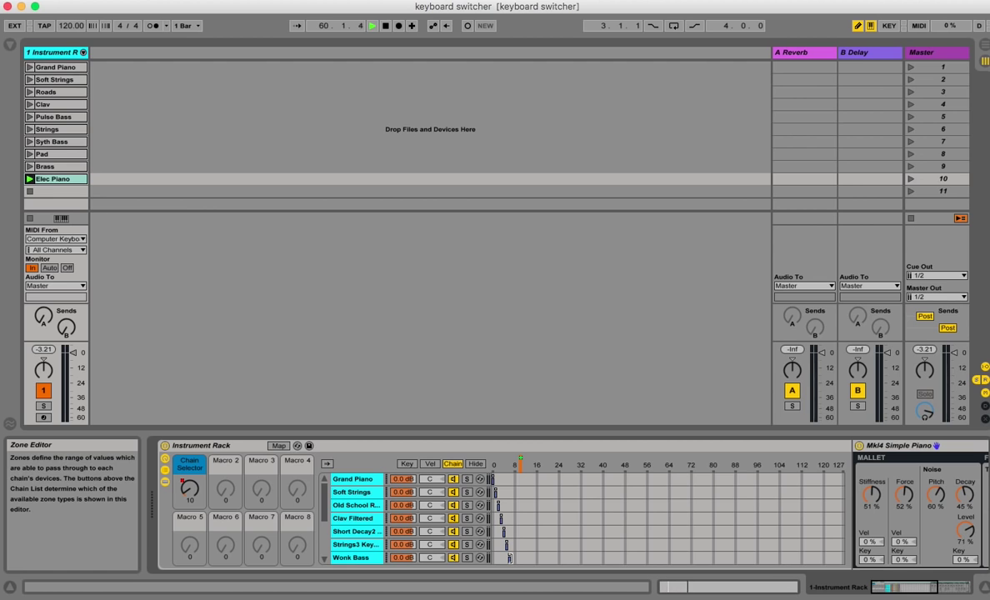
left_click(508, 558)
left_click_drag(508, 558, 508, 559)
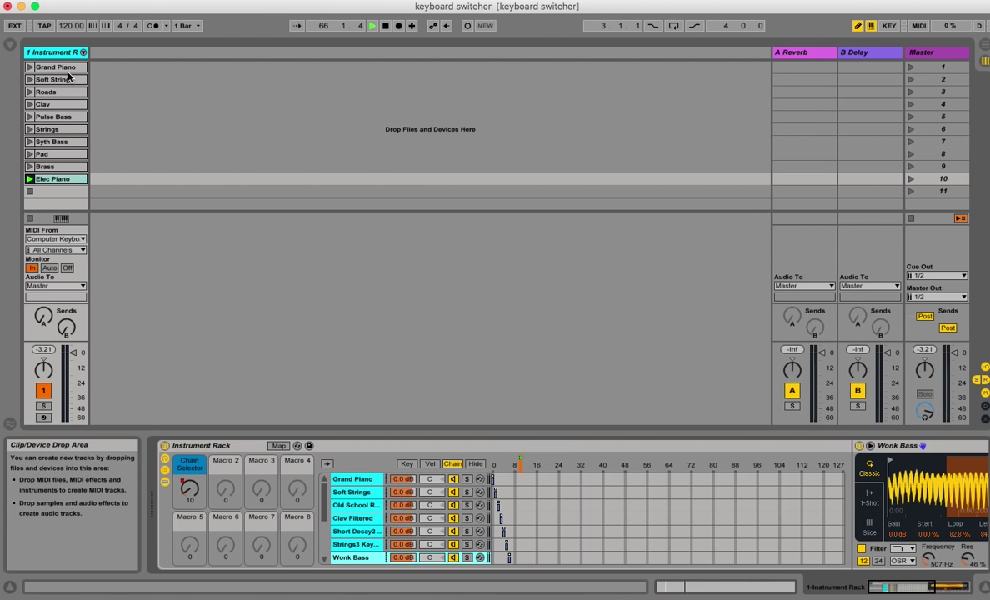
Launch the Grand Piano, Soft Strings and Roads clips in turn to audition their sounds
left_click(55, 67)
left_click(57, 79)
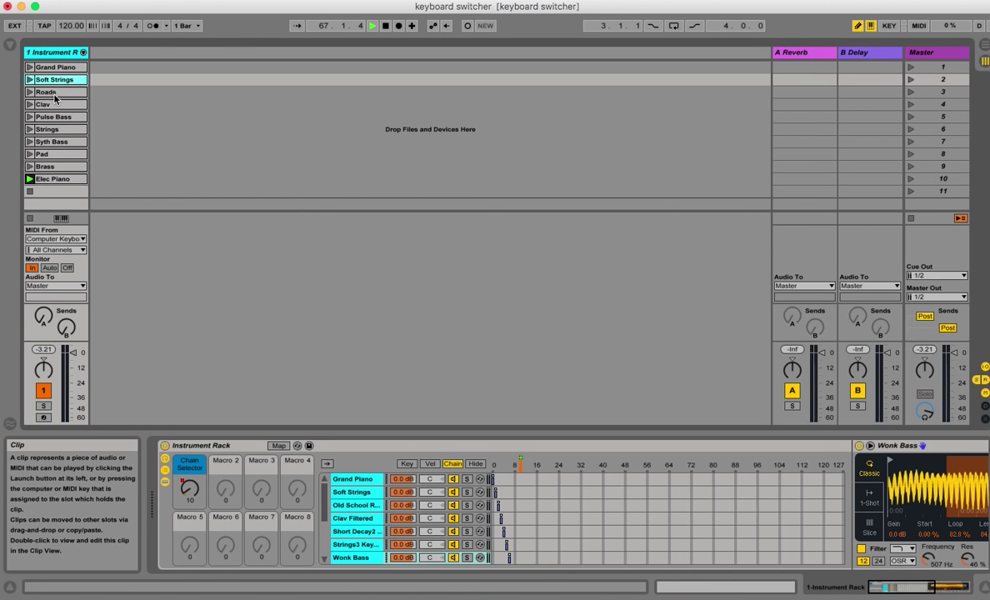
left_click(53, 92)
left_click(52, 104)
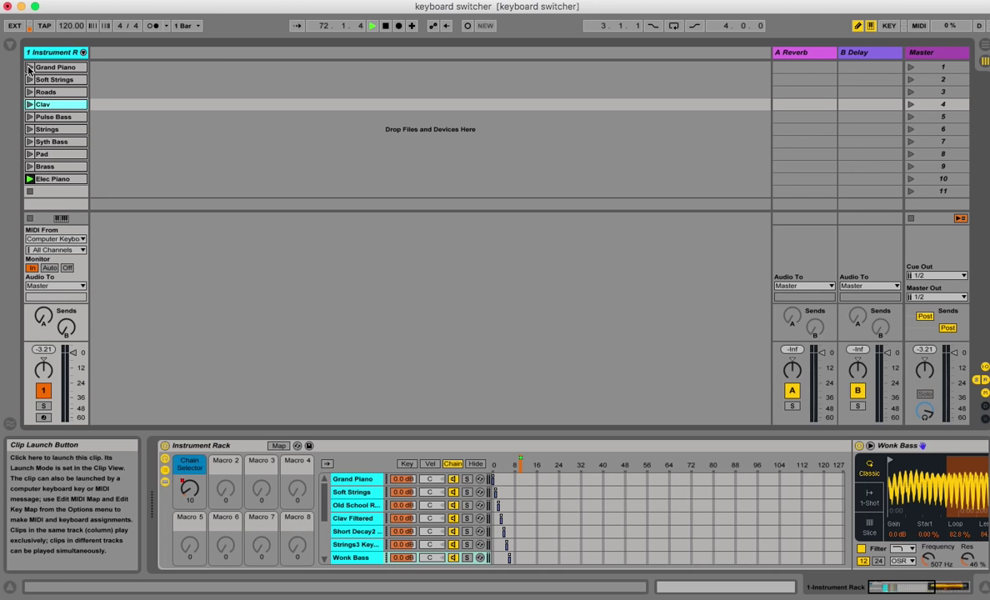
left_click(29, 67)
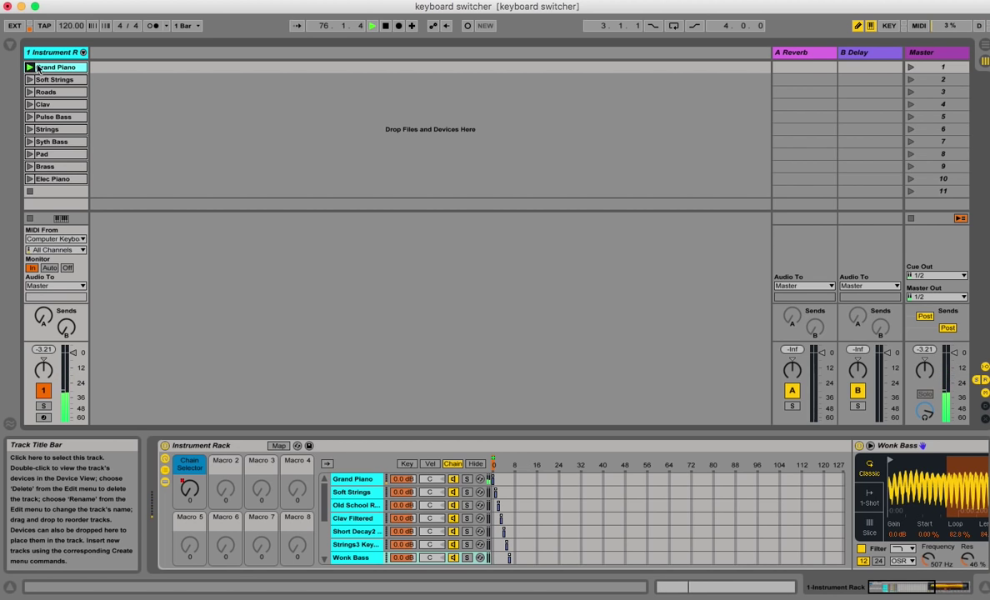
left_click(28, 80)
left_click(28, 80)
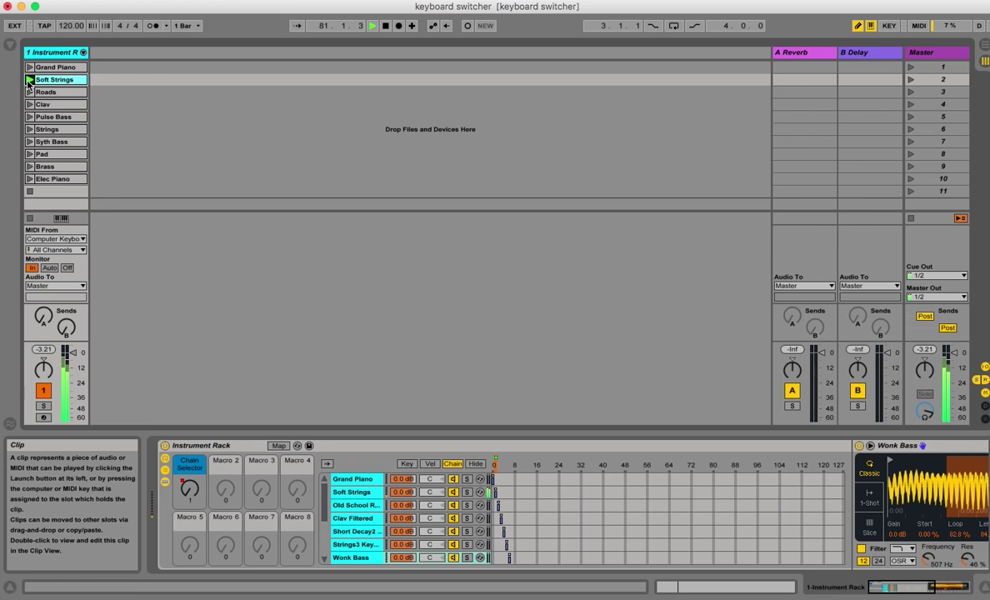
left_click(29, 92)
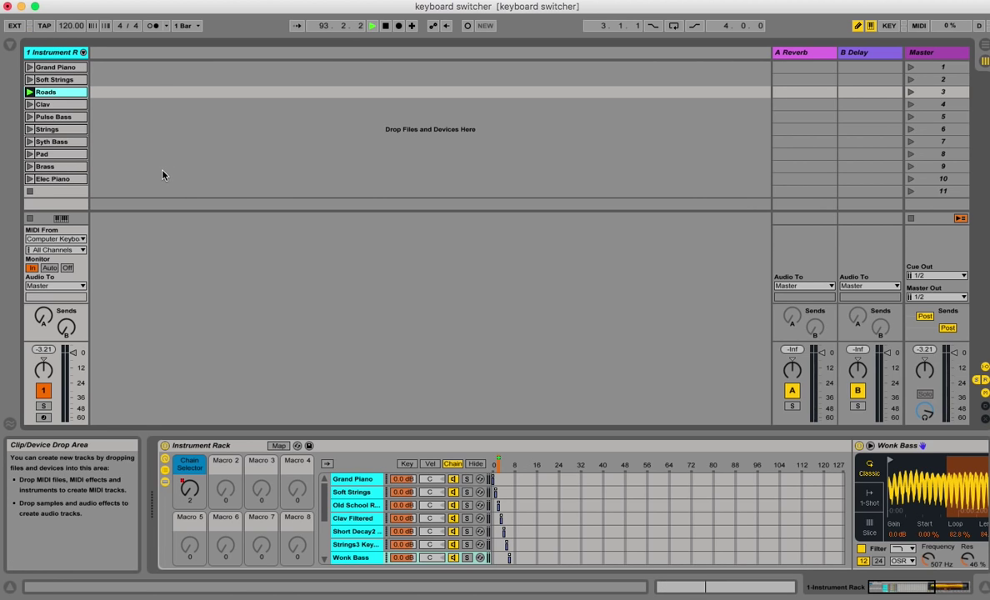
Copy the whole Instrument Rack track with its clips
left_click(55, 53)
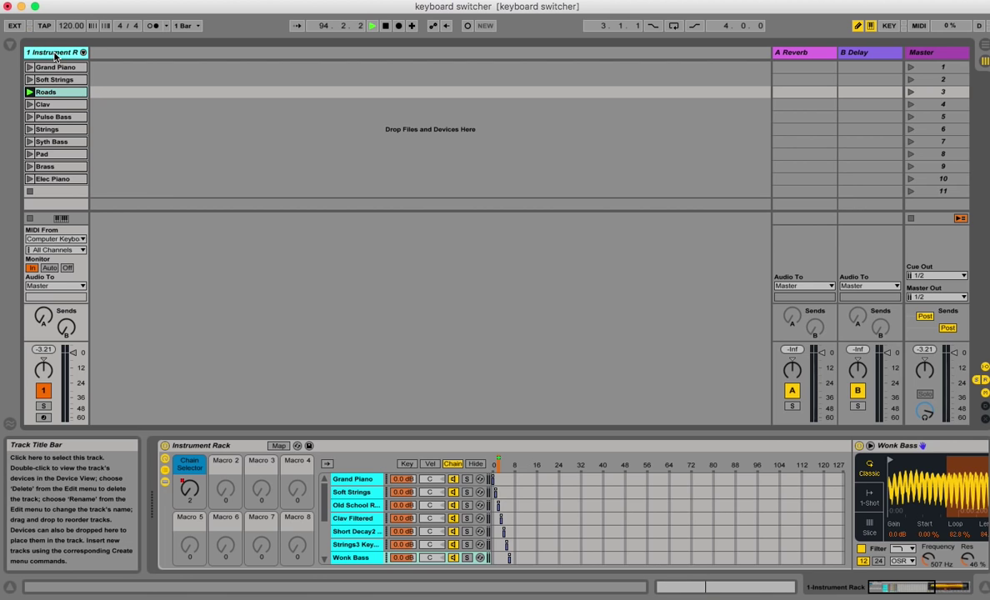
right_click(55, 55)
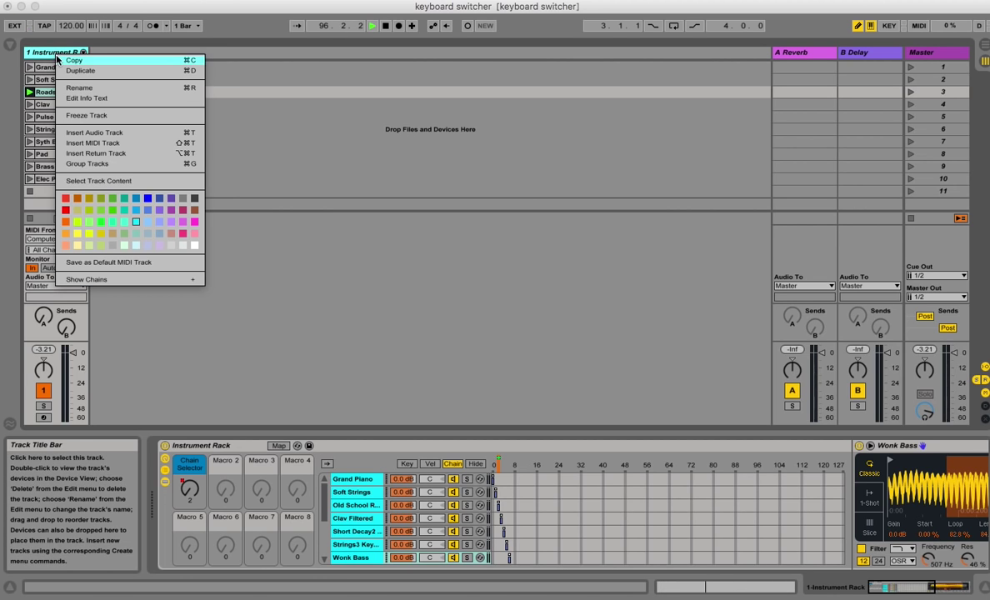
left_click(75, 62)
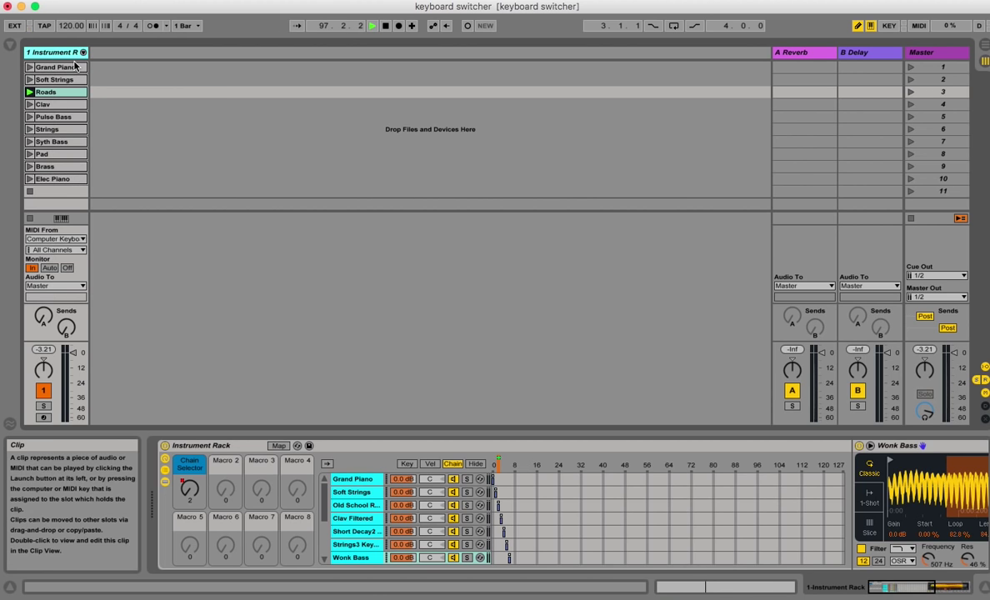
Open the recent 15-song set dated Apr 30 2018 without saving the changes to keyboard switcher
left_click(73, 2)
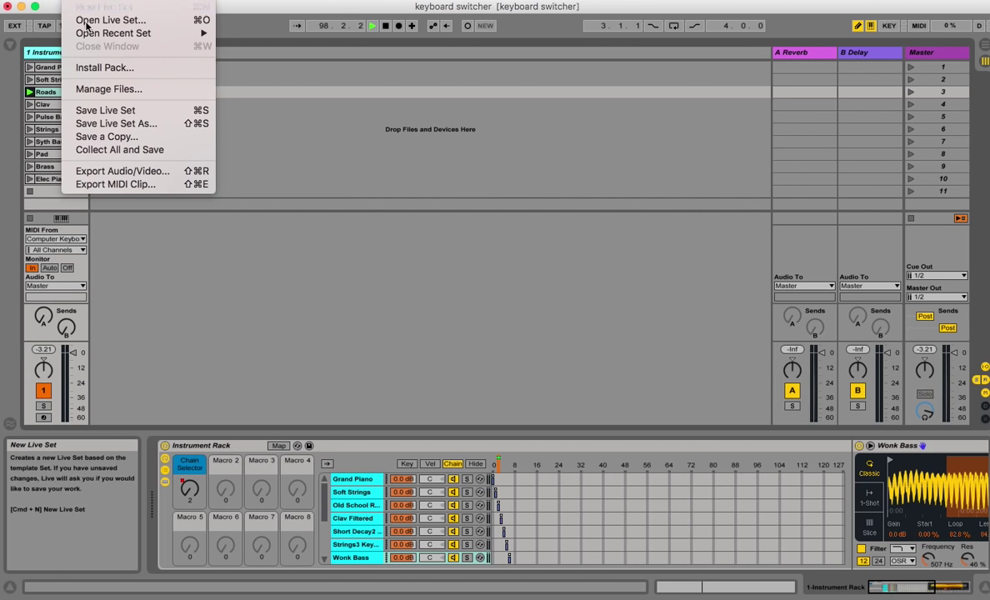
mouse_move(89, 33)
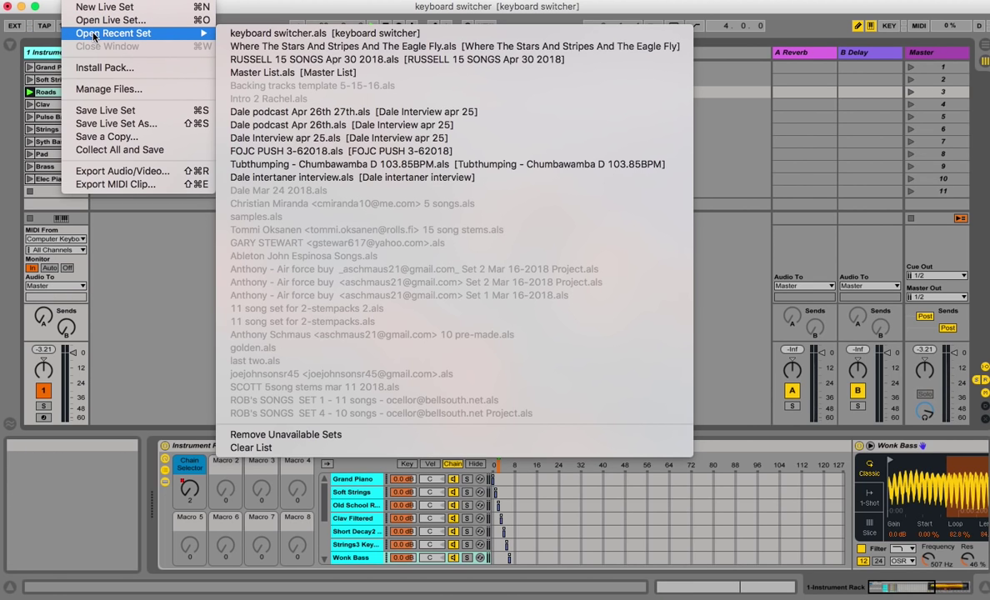
left_click(258, 59)
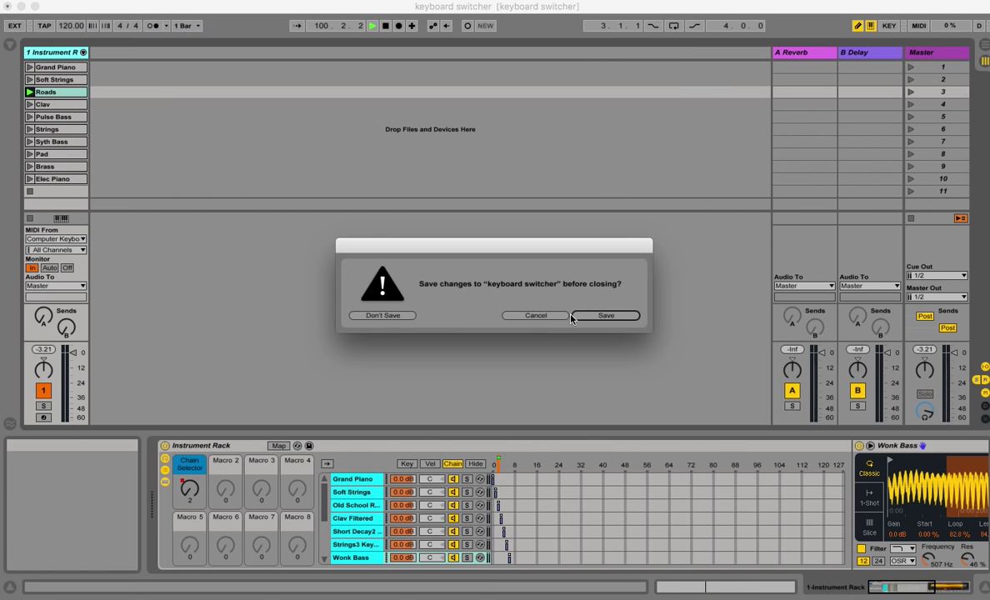
left_click(396, 317)
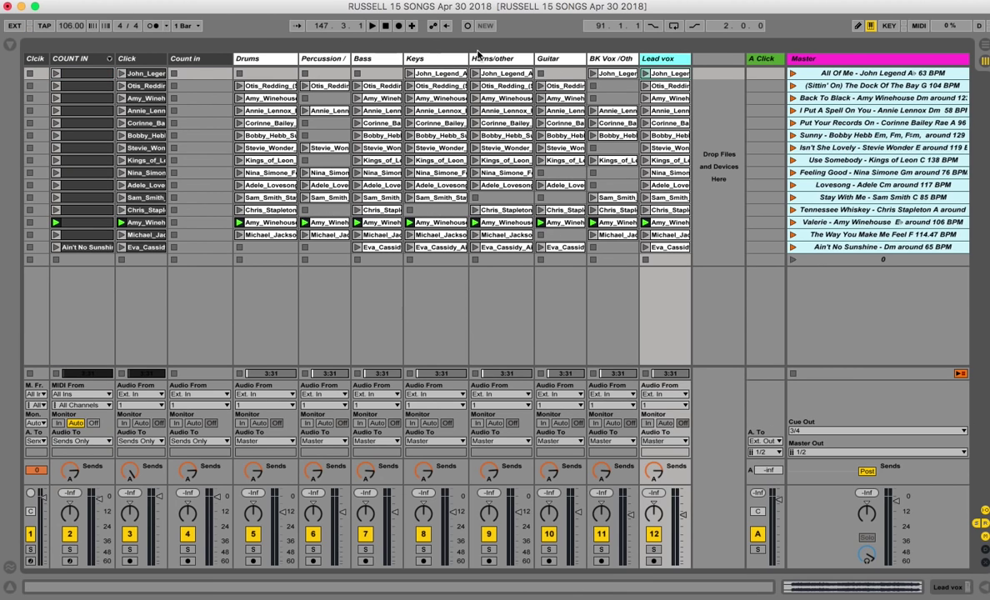
Paste the copied Instrument Rack track between the Lead vox track and the A Click return
left_click(765, 60)
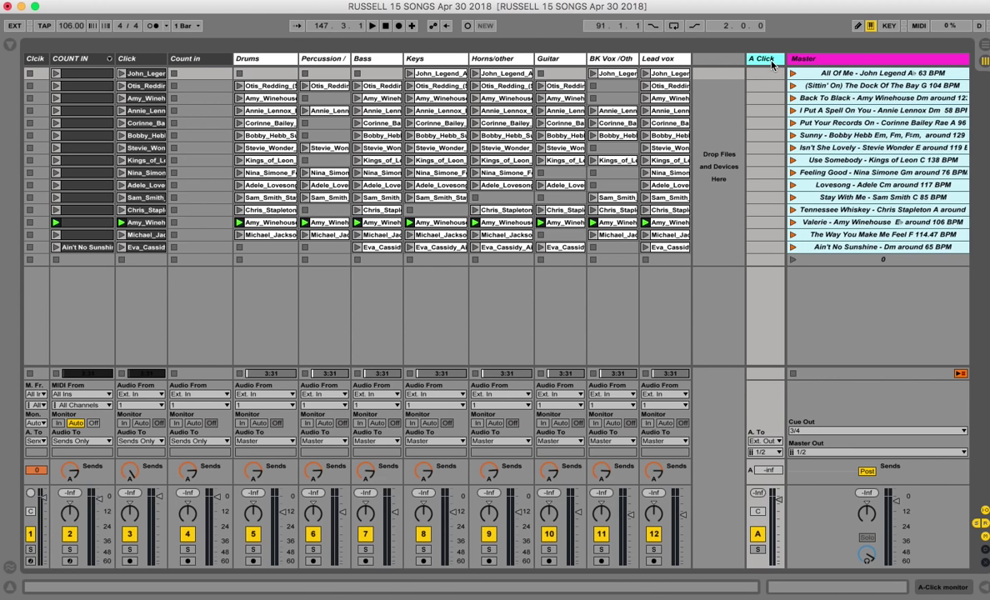
left_click(106, 0)
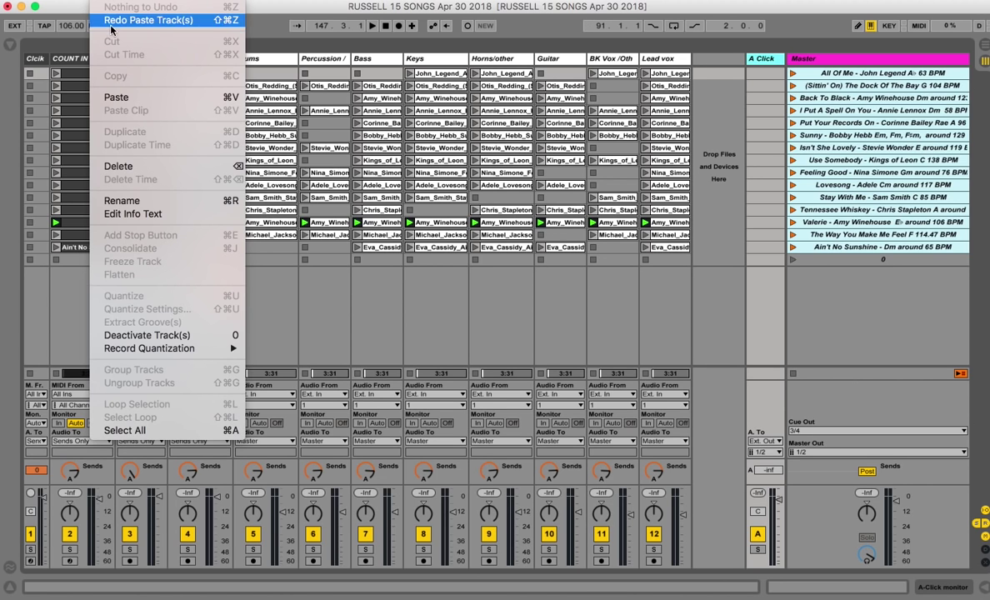
left_click(123, 96)
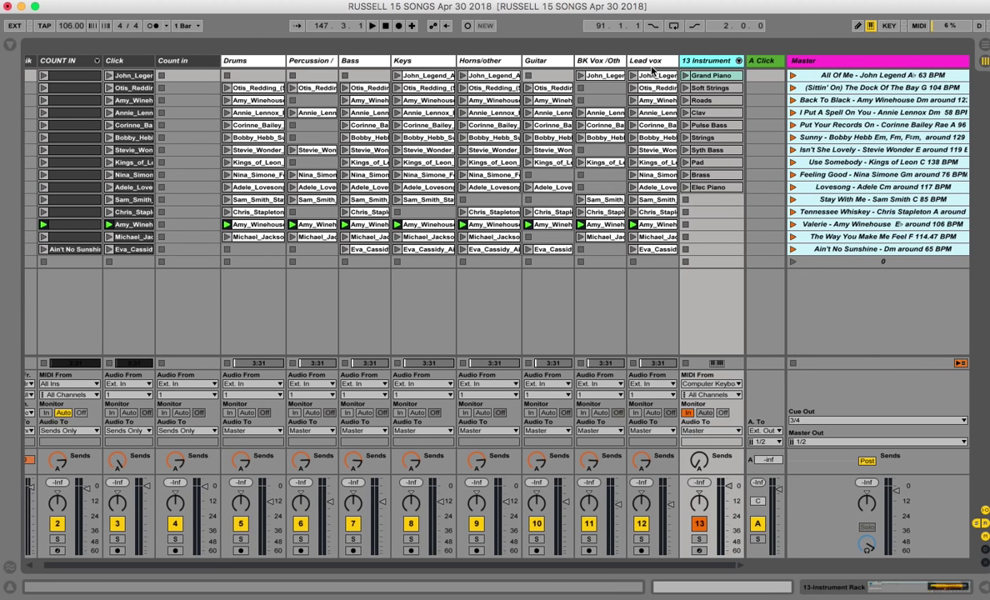
Copy the Grand Piano clip into the instrument track's empty slot in the Stay With Me scene
left_click(704, 76)
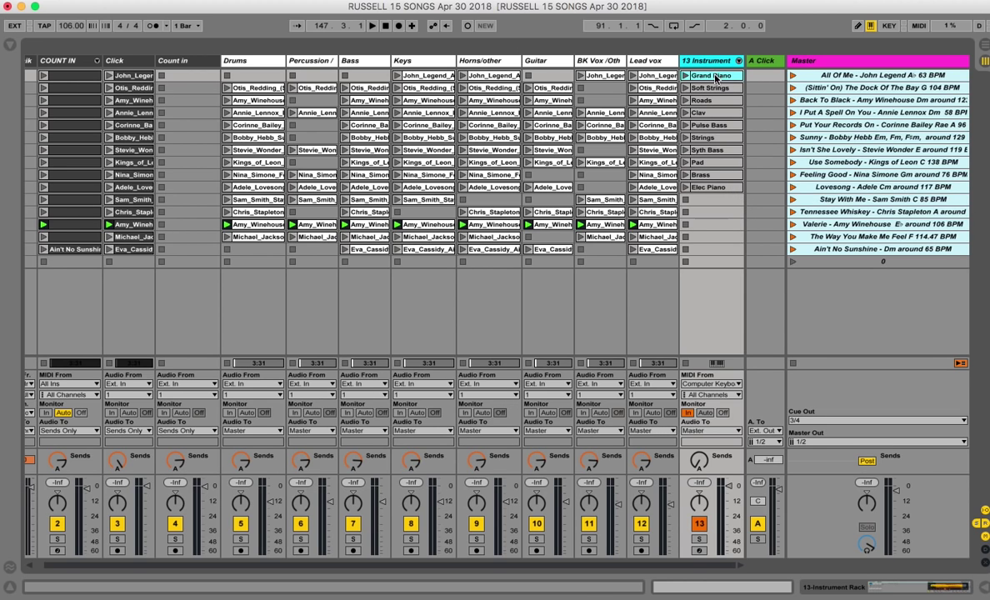
right_click(712, 79)
left_click(731, 94)
left_click(715, 204)
right_click(716, 204)
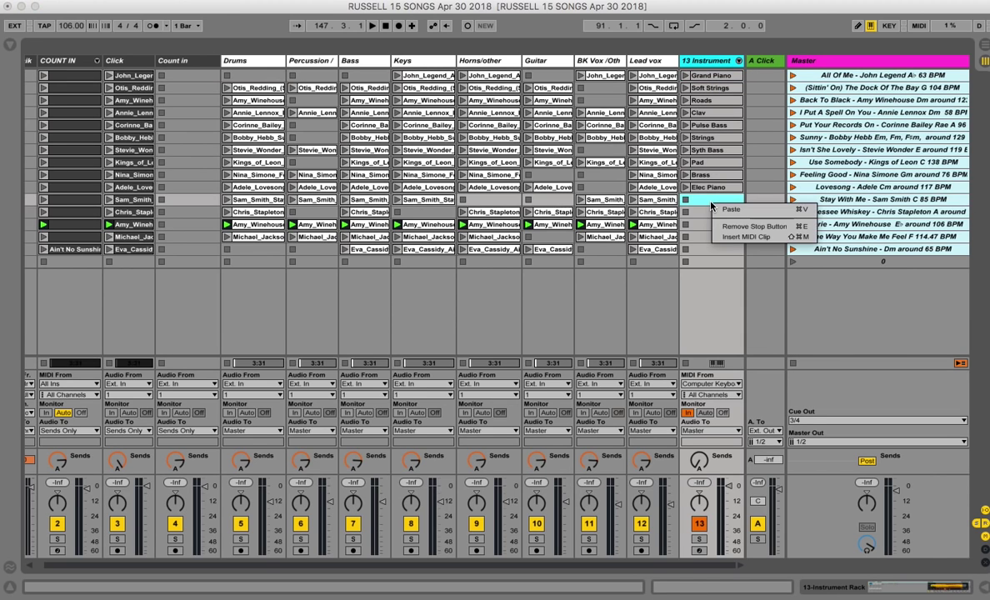
left_click(719, 210)
Launch the copied Grand Piano clip, and play the Stay With Me and I Put A Spell On You scenes
left_click(684, 200)
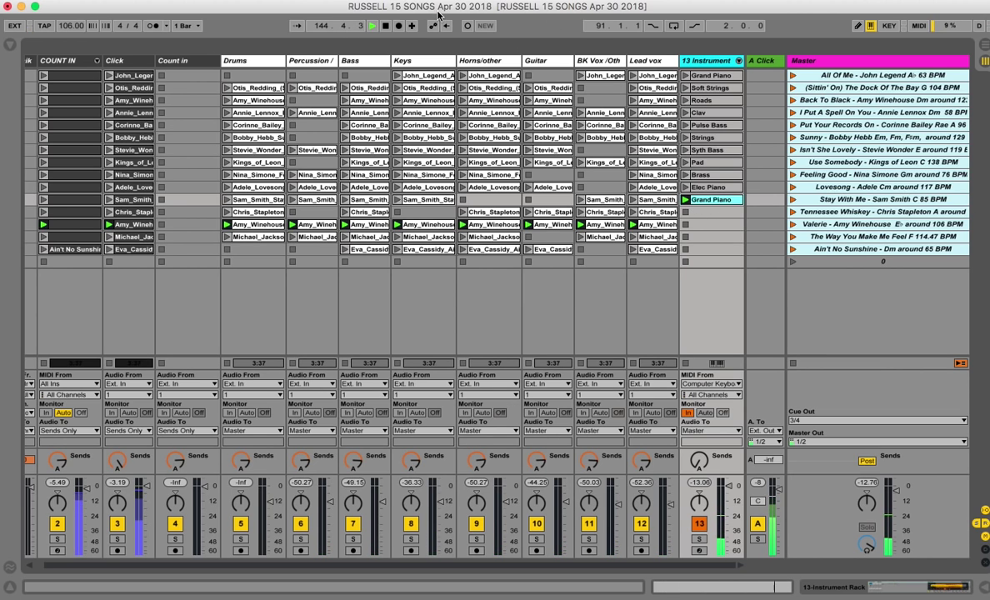
left_click(792, 200)
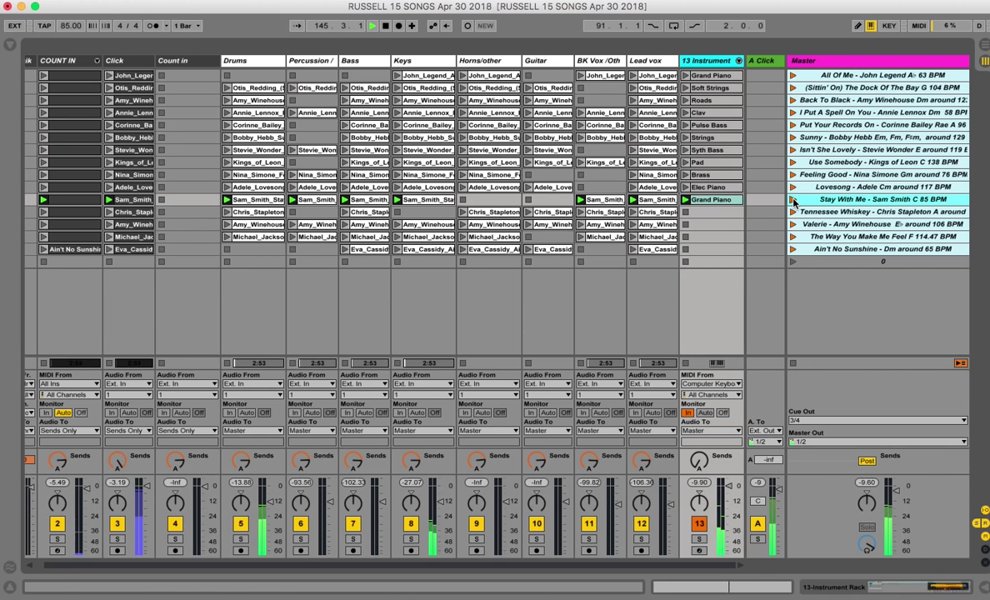
left_click(709, 117)
left_click(794, 114)
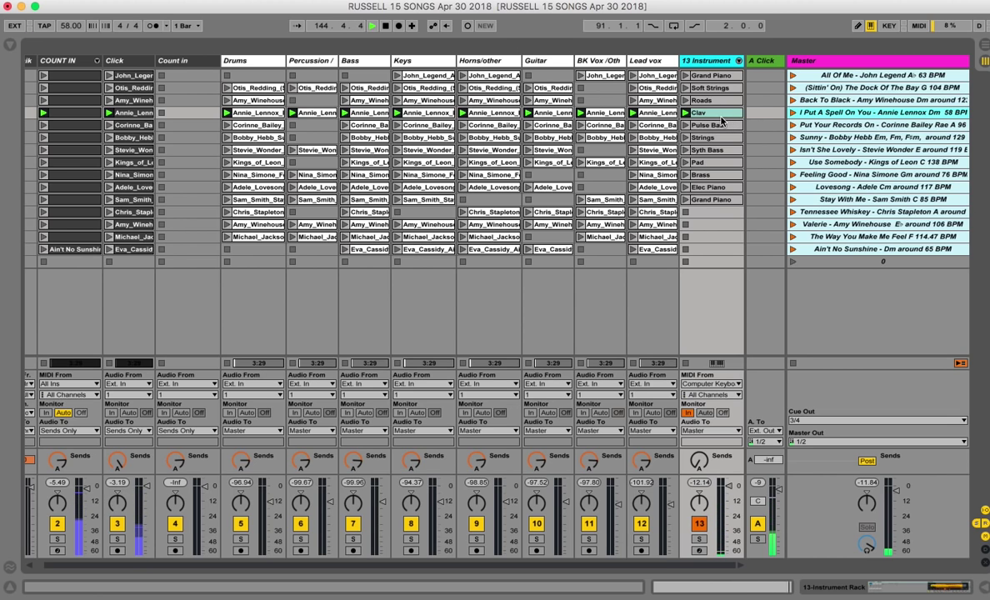
Move the Clav clip to the Ain't No Sunshine scene and paste a copy back into the I Put A Spell On You scene
left_click_drag(722, 117, 728, 250)
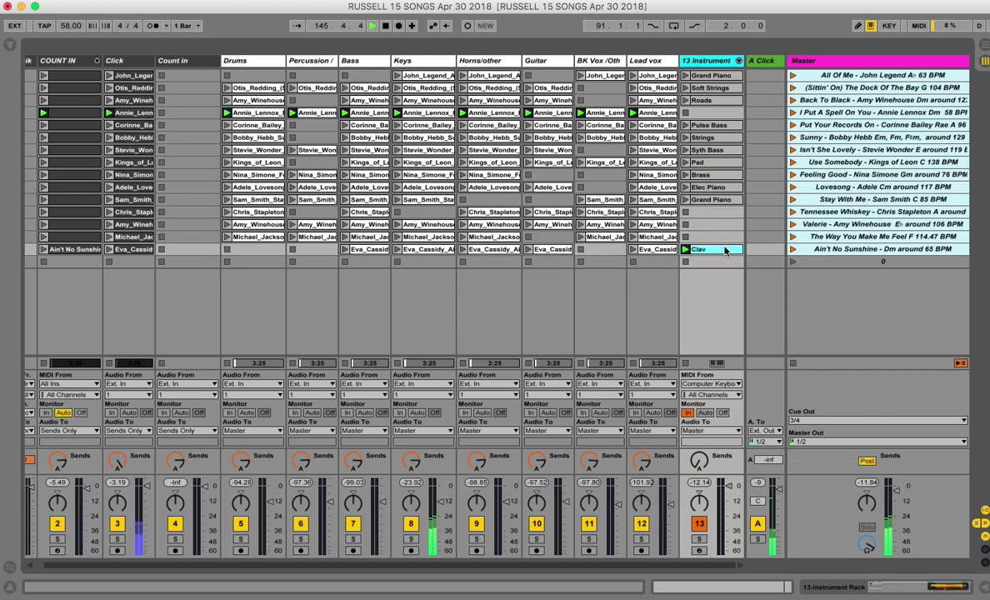
right_click(728, 250)
left_click(739, 264)
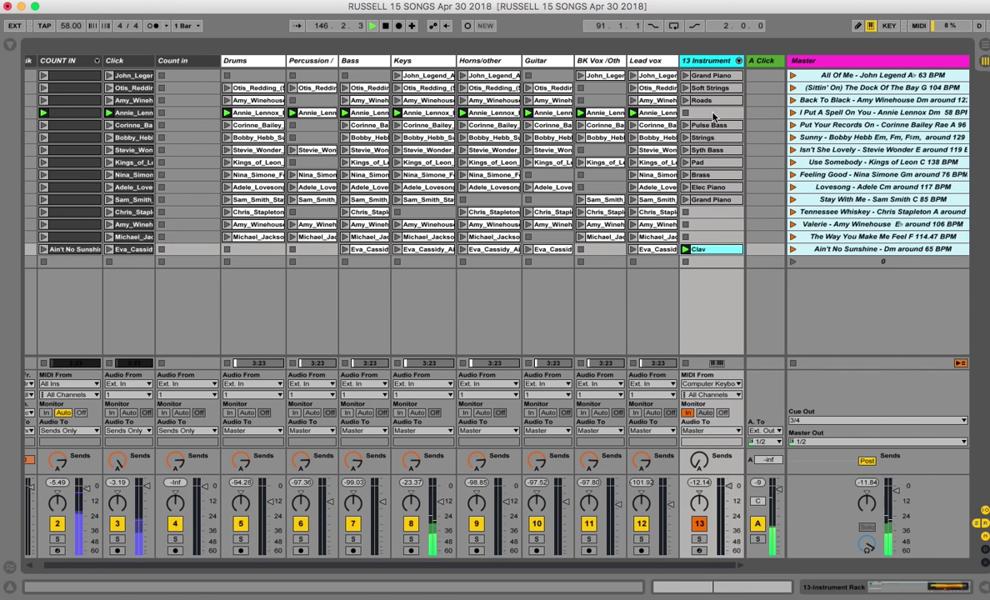
left_click(712, 114)
right_click(713, 114)
left_click(730, 118)
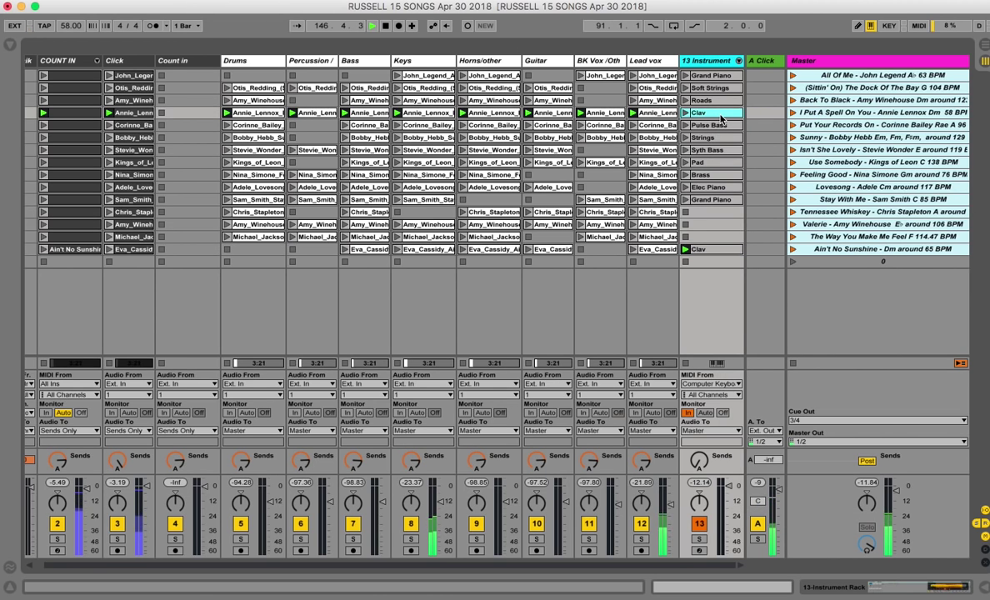
Launch the Ain't No Sunshine scene and replace its Clav clip with the Strings clip
left_click(791, 249)
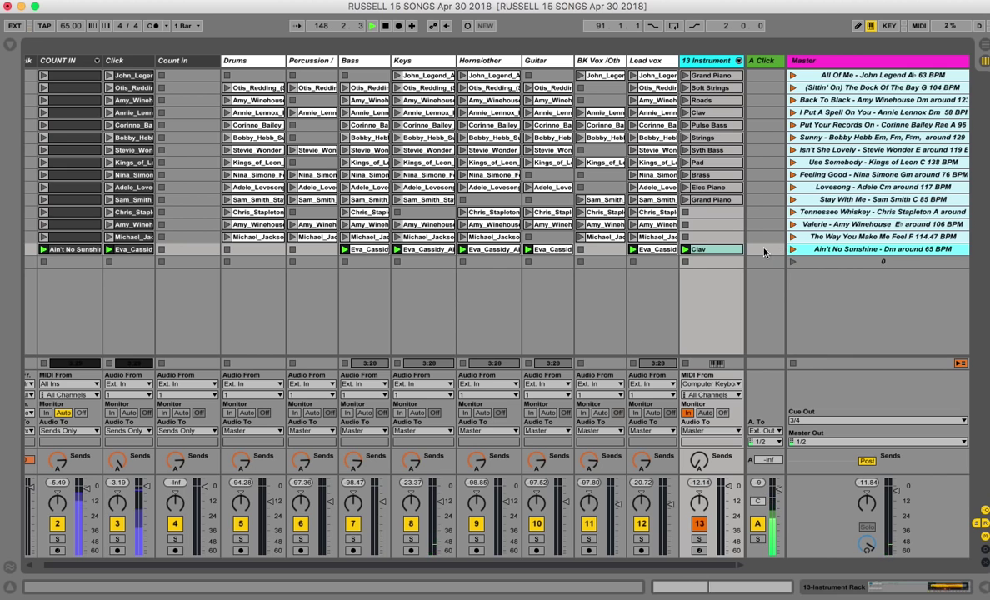
left_click(718, 249)
key("Delete")
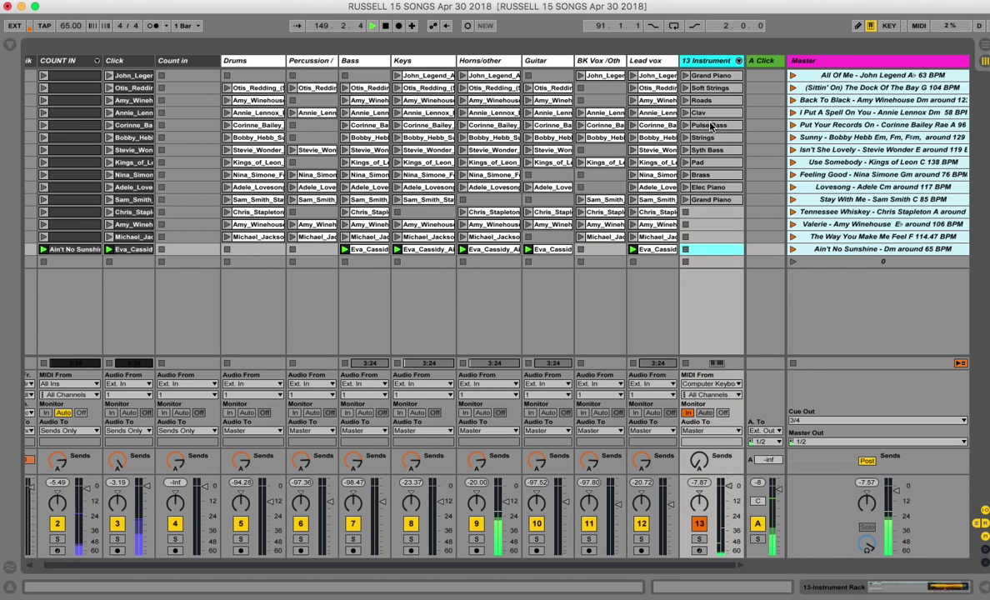
left_click_drag(708, 141, 712, 256)
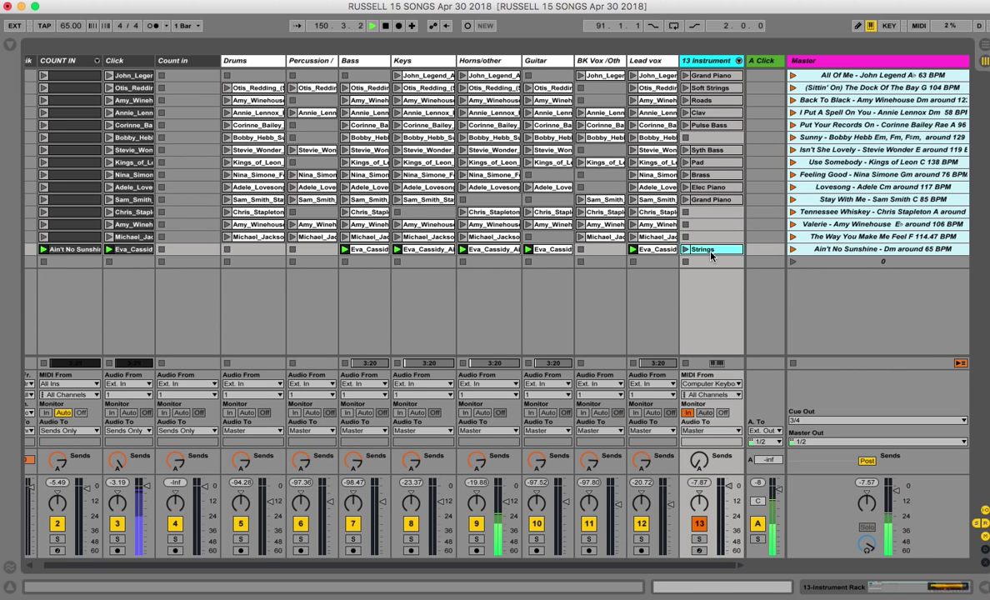
Relaunch the Ain't No Sunshine scene and copy its Strings clip into the instrument track's empty slot in the Sunny scene
left_click(791, 250)
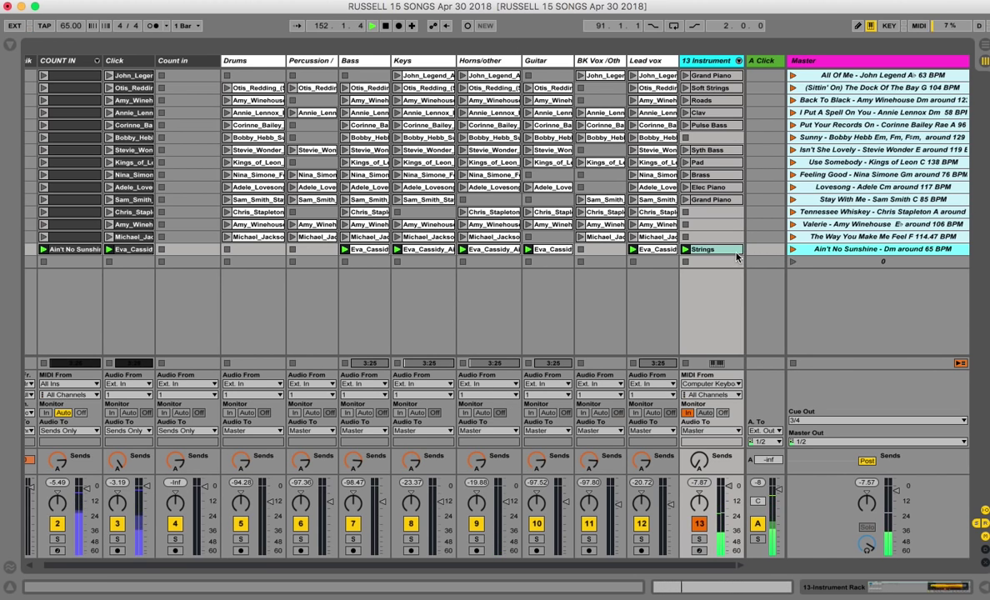
right_click(723, 251)
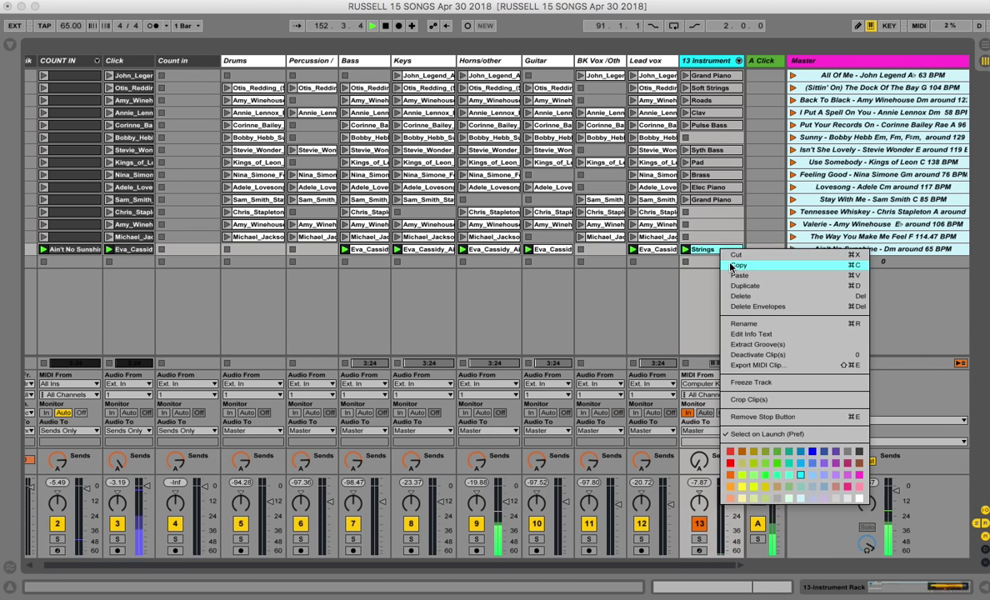
left_click(731, 266)
left_click(712, 136)
right_click(714, 138)
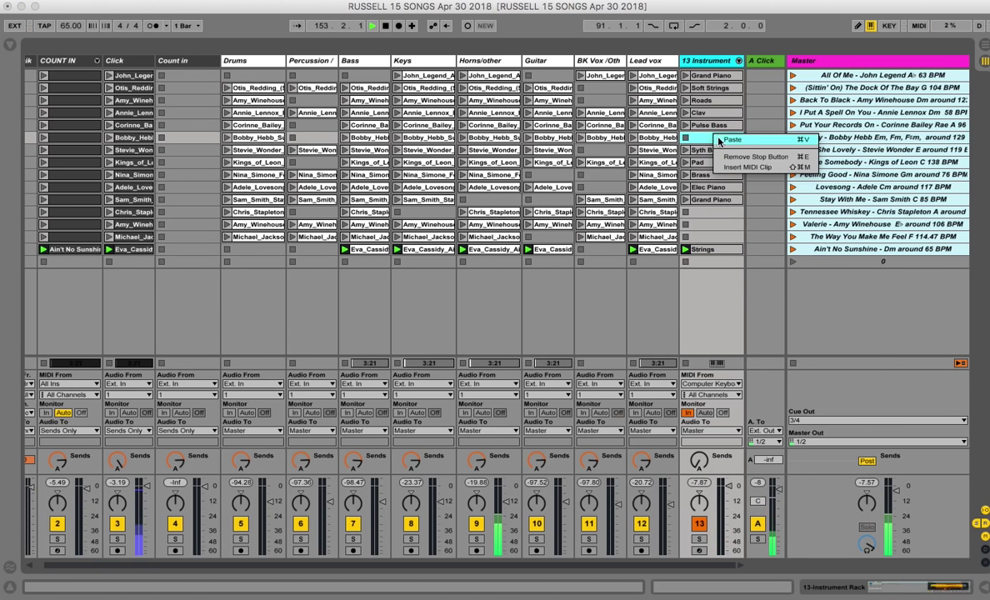
left_click(726, 150)
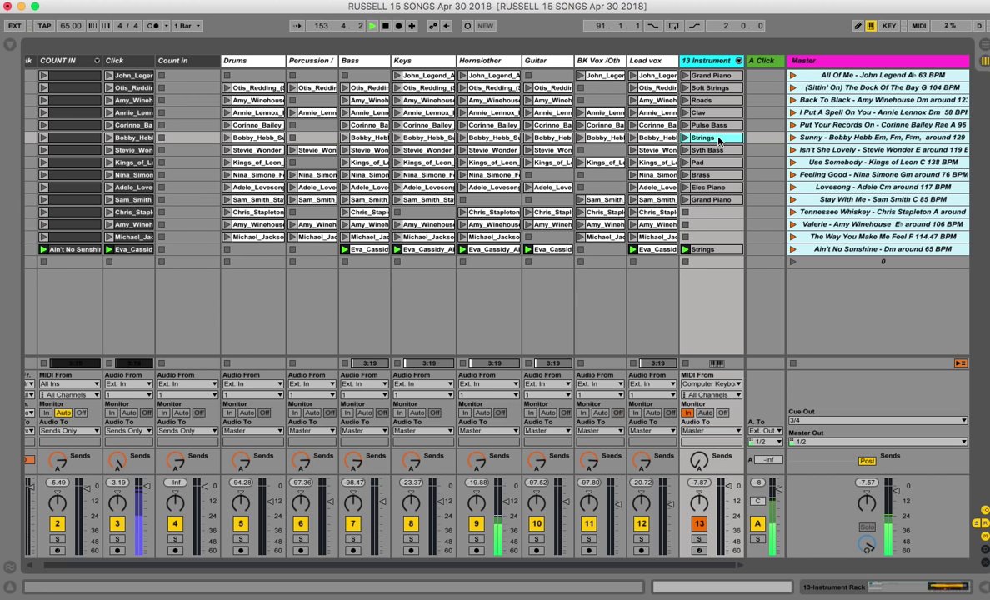
Launch the first five scenes in order, from All Of Me to Put Your Records On, to try each assigned sound
left_click(792, 75)
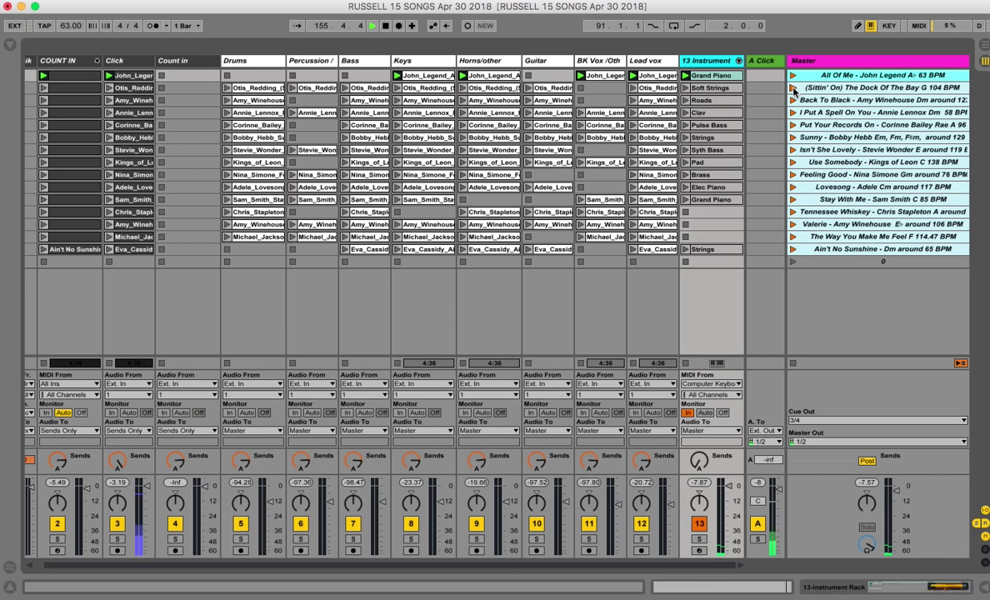
left_click(792, 89)
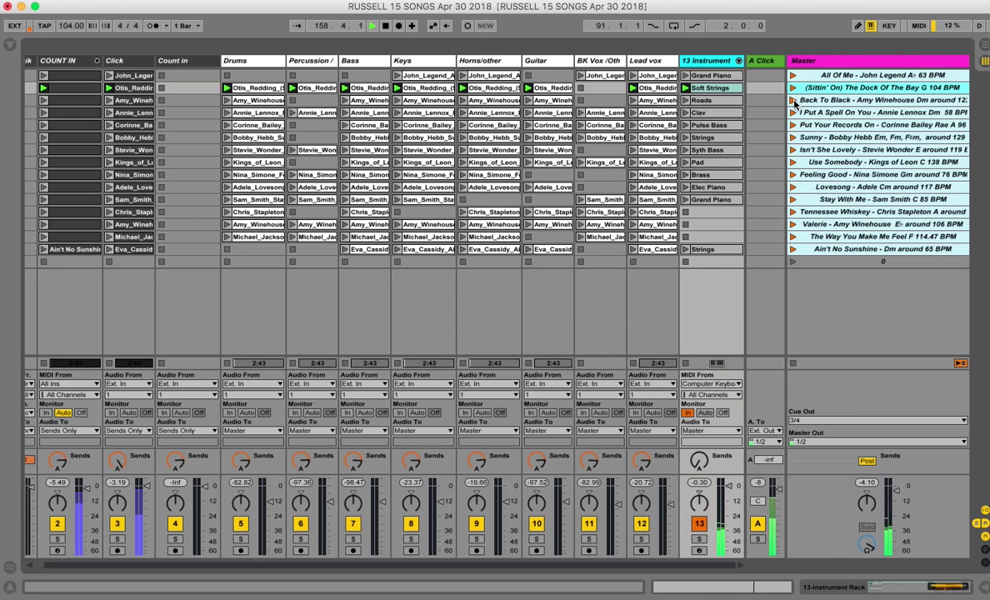
left_click(793, 100)
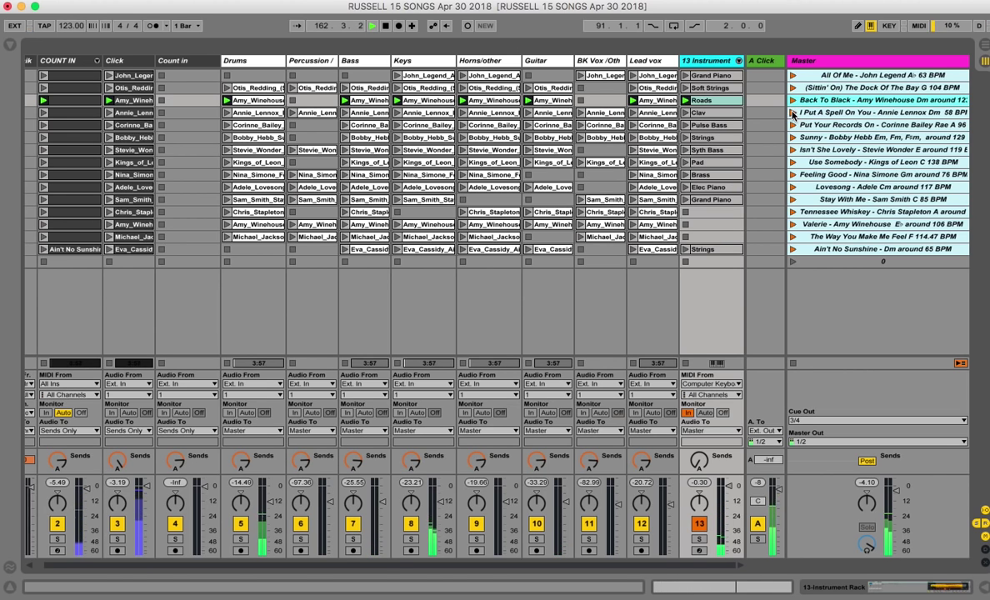
left_click(792, 112)
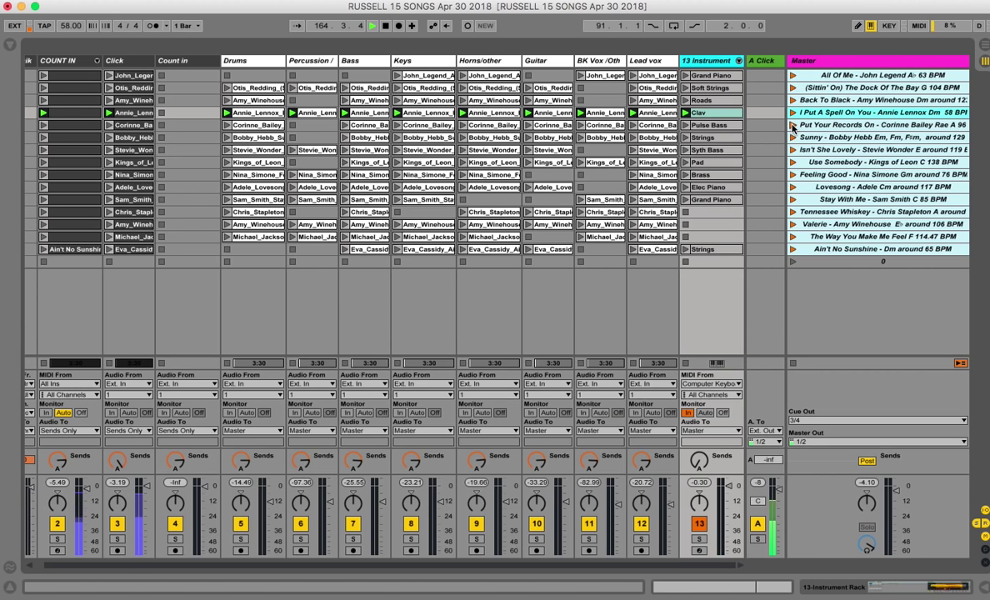
left_click(793, 125)
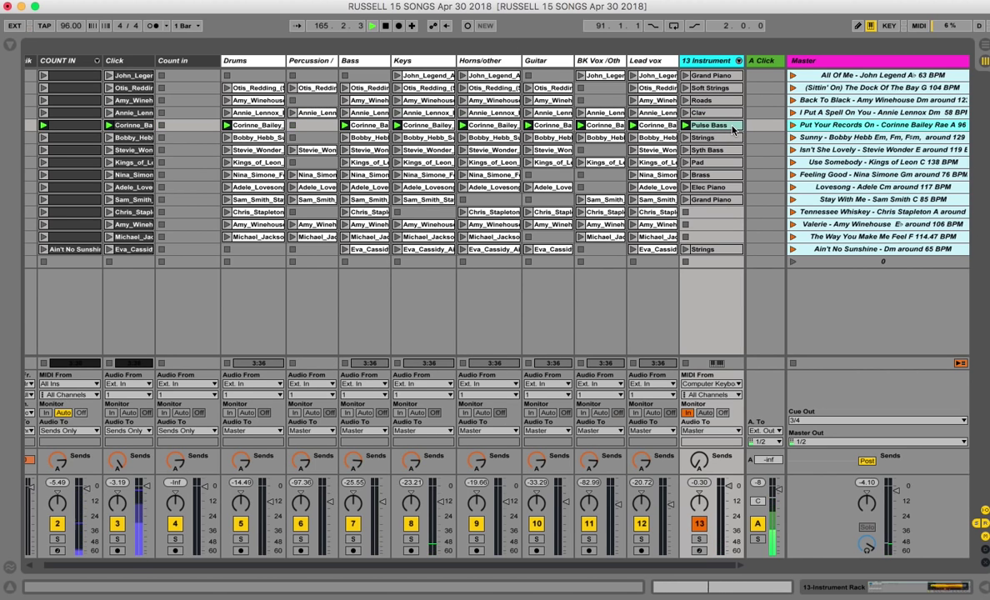
Shift the computer keyboard down one octave for the Pulse Bass sound, and raise it again by two octaves
key("z")
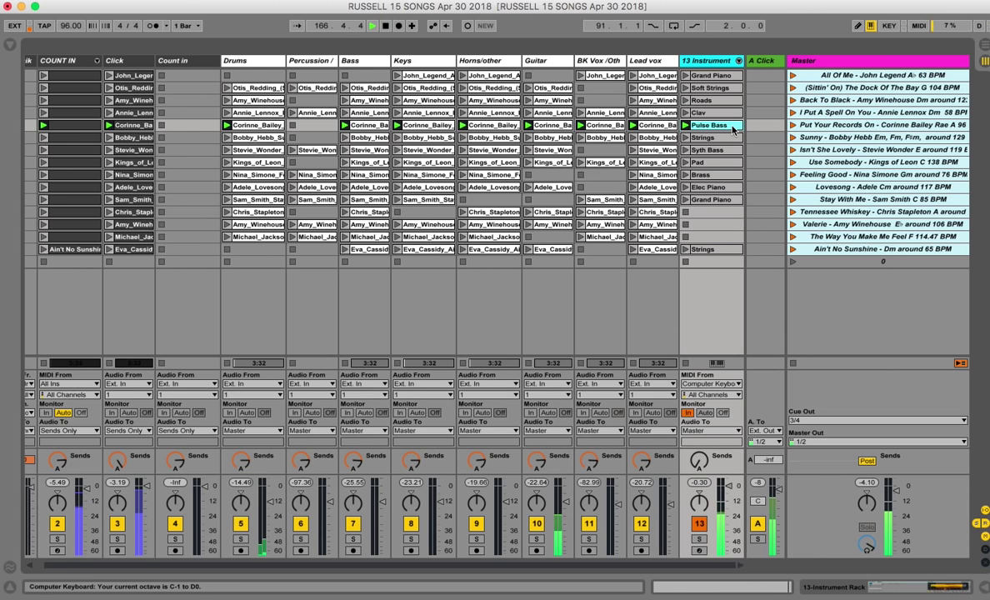
key("x")
key("x")
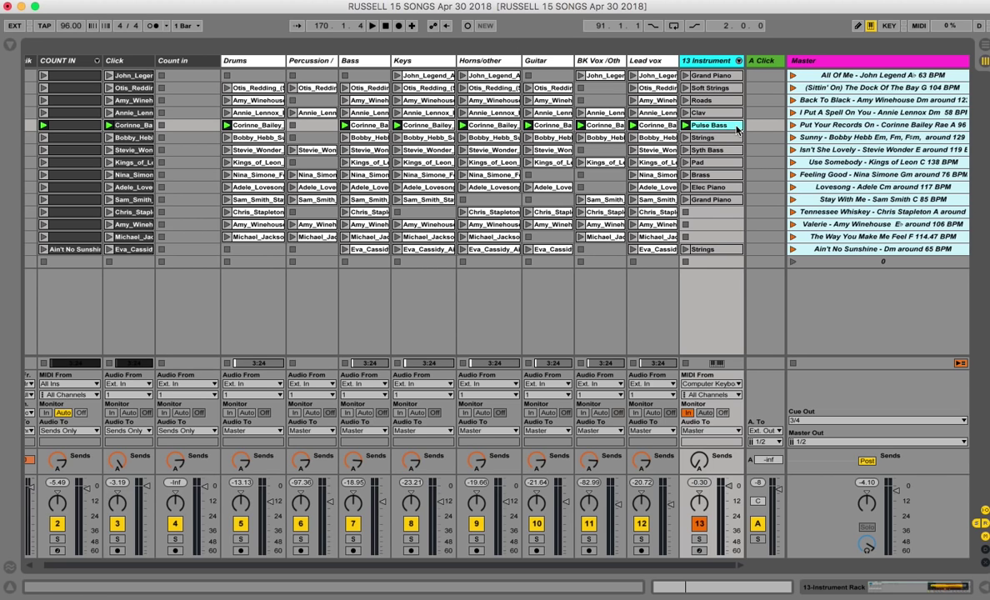
Switch to the keyboard switcher set and duplicate the Elec Piano clip into the empty slot below it
left_click(712, 64)
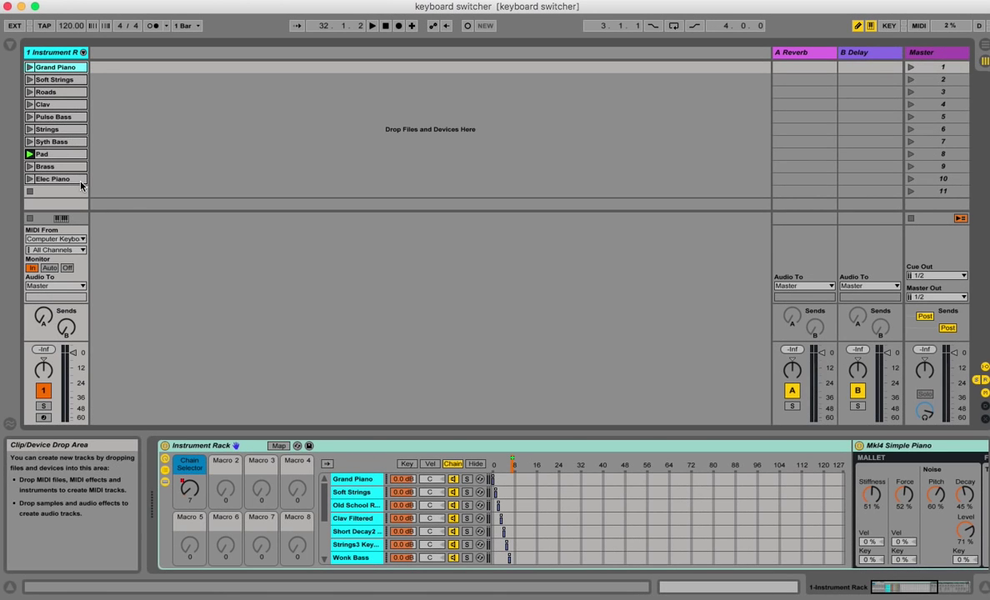
left_click(66, 191)
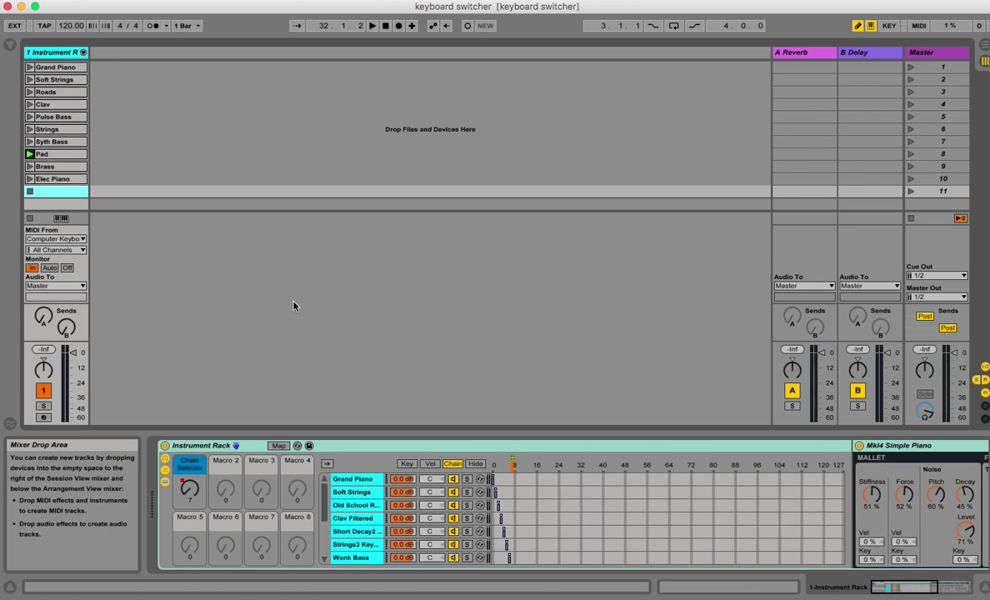
left_click(55, 180)
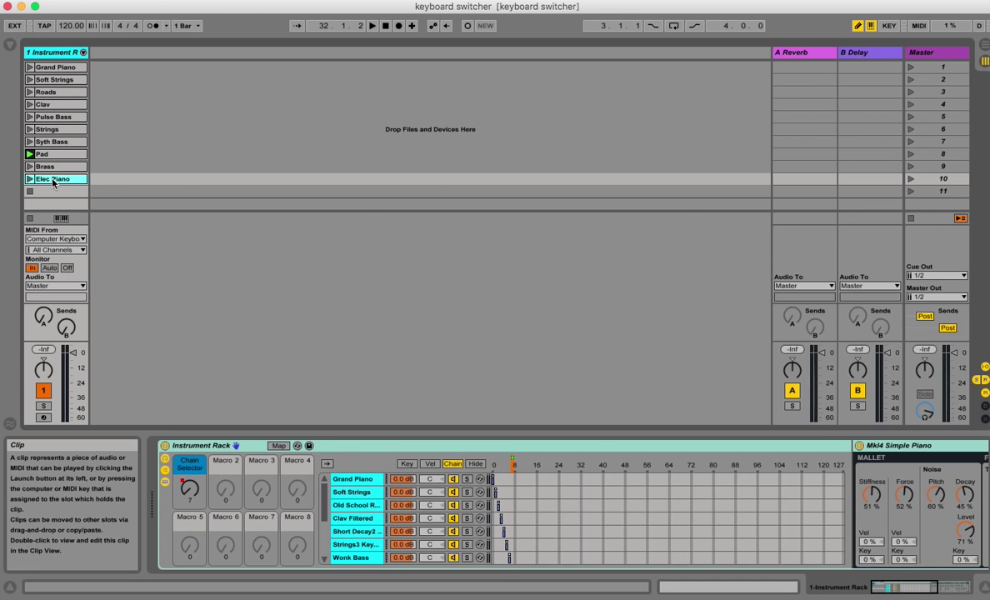
key("super+d")
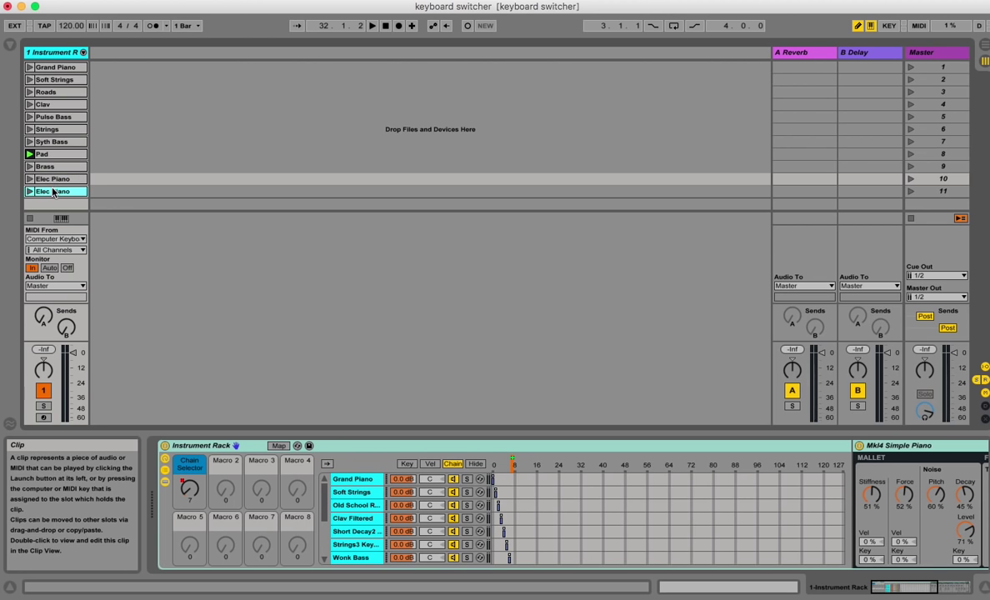
Rename the duplicated Elec Piano clip as "other tone"
left_click(53, 192)
right_click(53, 192)
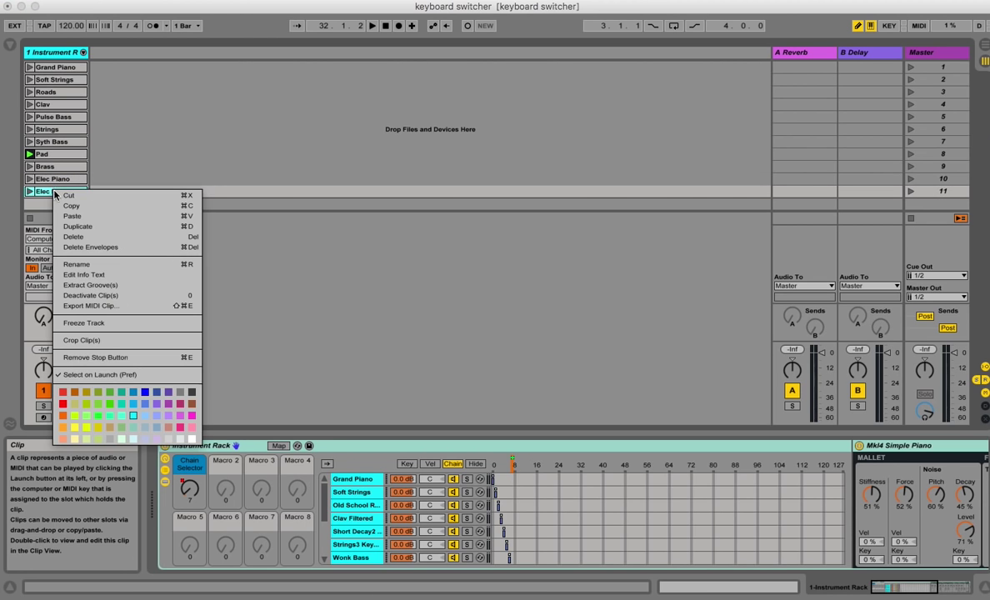
left_click(75, 264)
type("other tone")
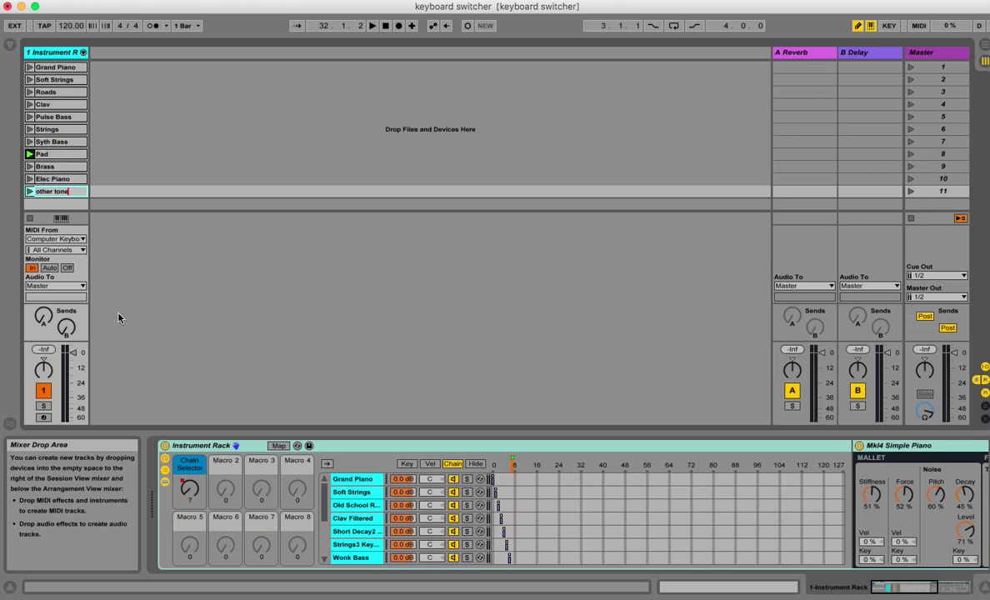
left_click(82, 192)
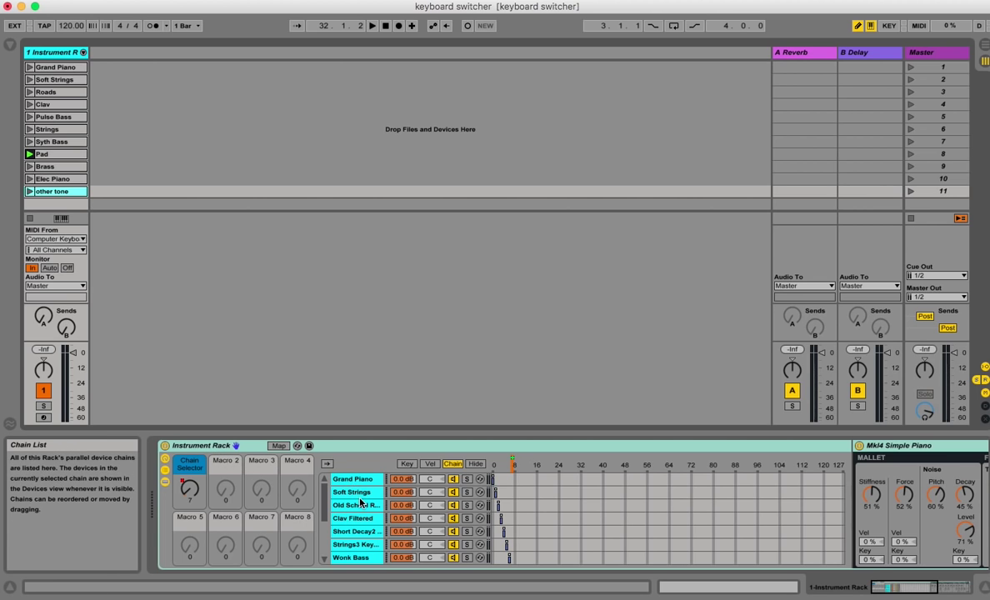
Add the Wobble 2 Bass preset from the Electric instrument's Bass folder as a new chain at the end of the Instrument Rack
scroll(360, 503, "down", 5)
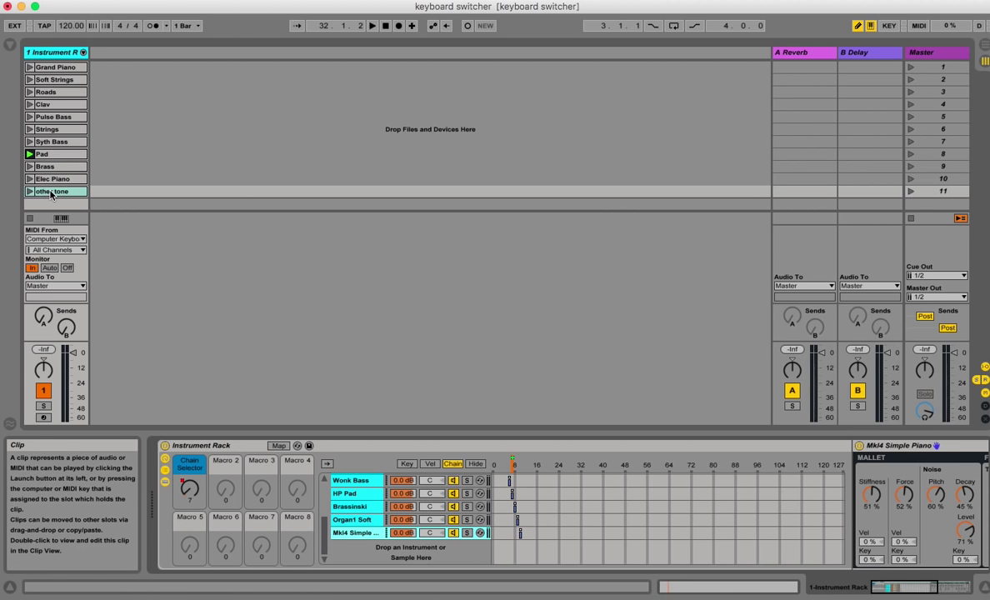
left_click(9, 43)
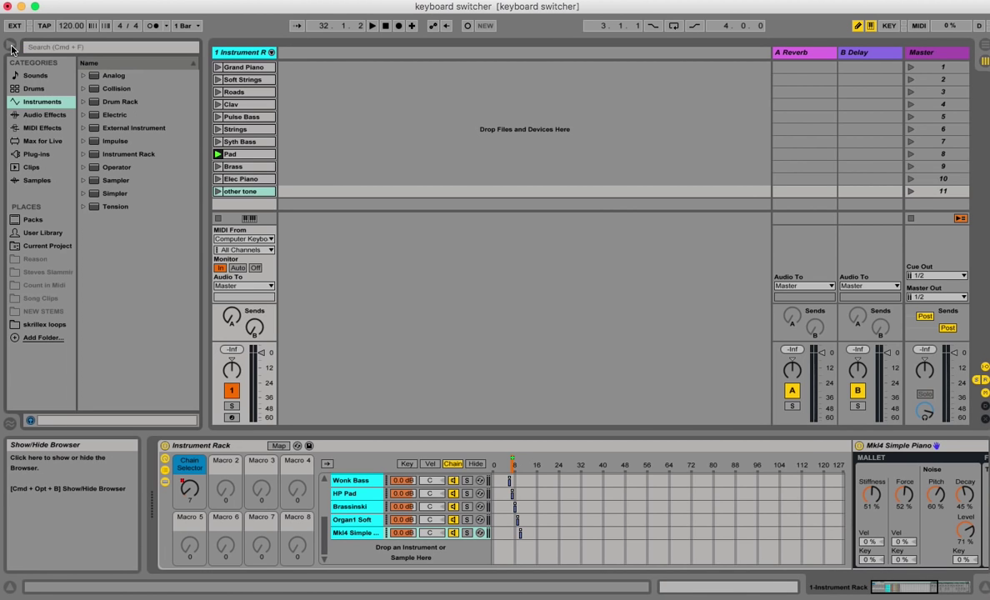
left_click(83, 116)
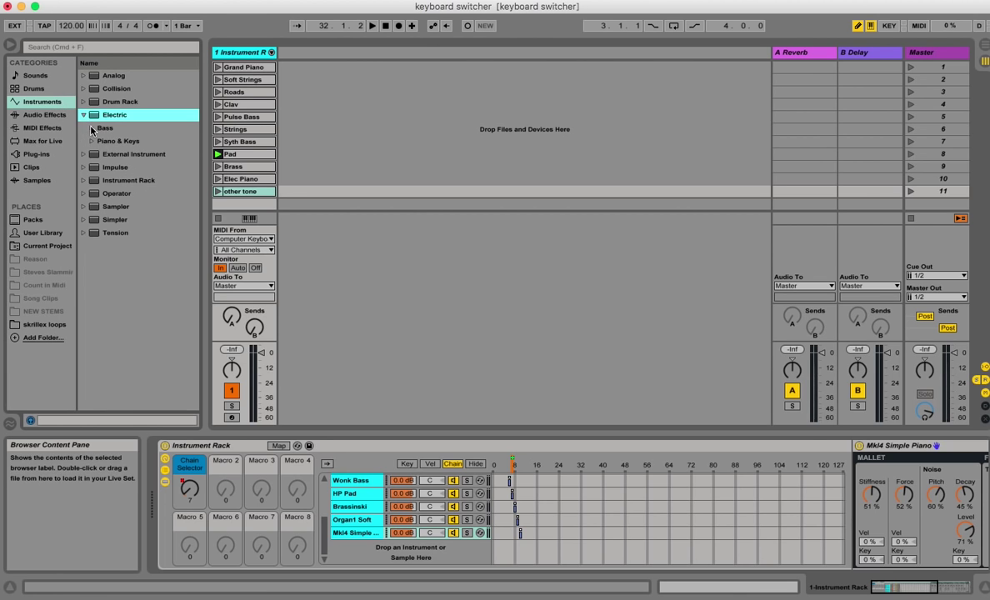
left_click(92, 129)
left_click(112, 142)
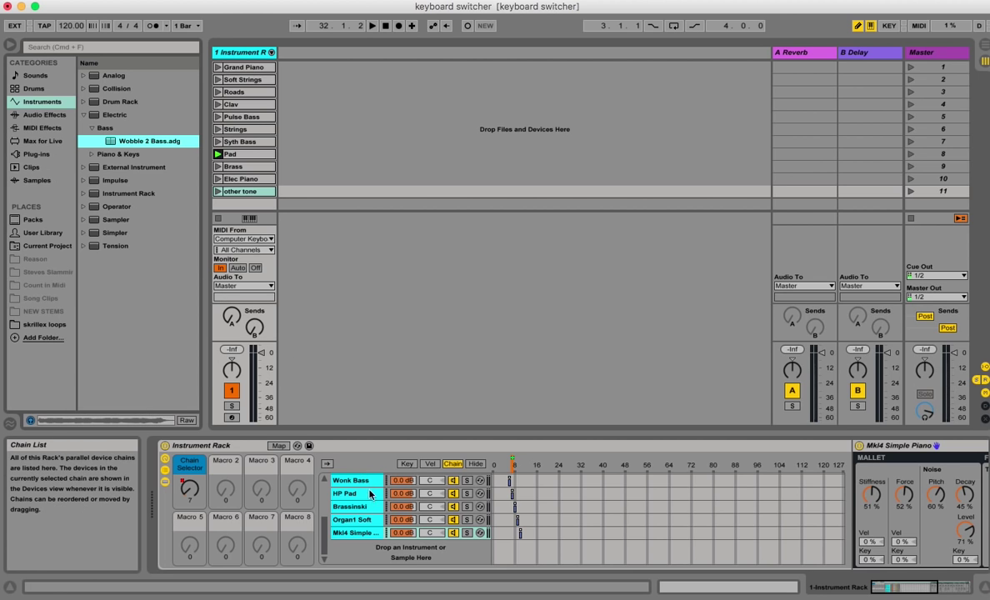
scroll(372, 503, "up", 5)
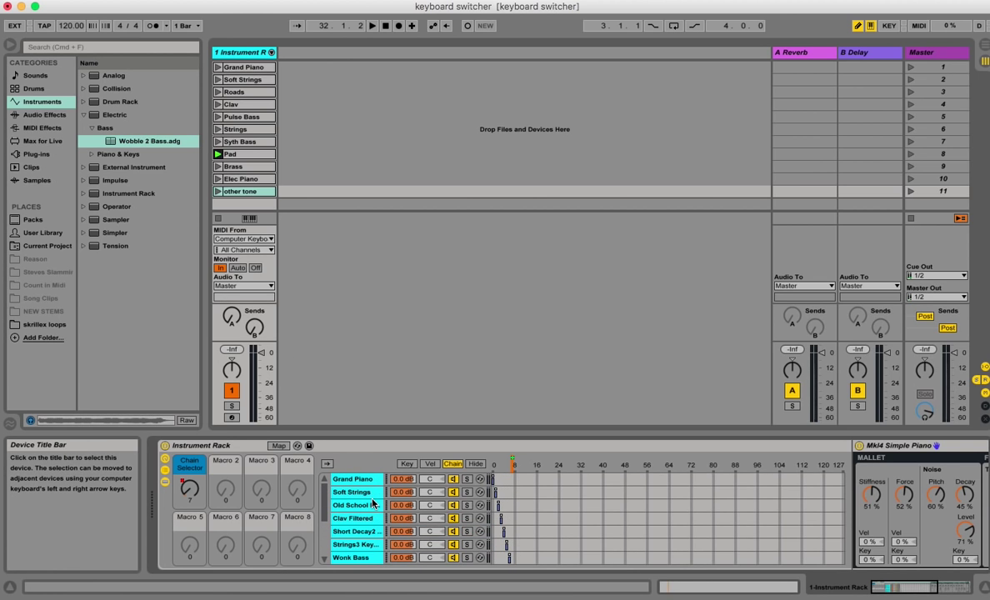
scroll(326, 511, "down", 5)
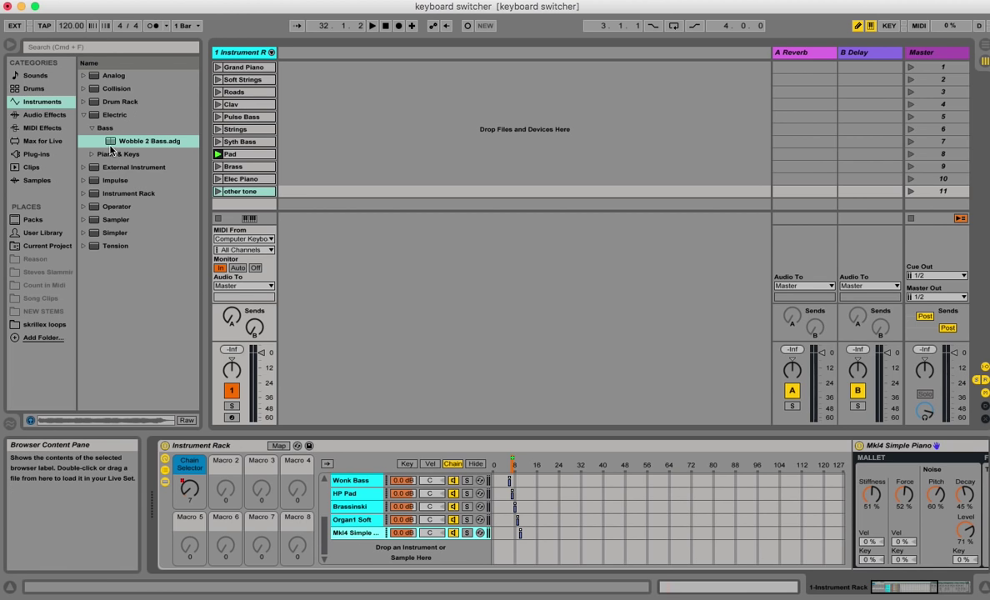
left_click_drag(111, 145, 347, 547)
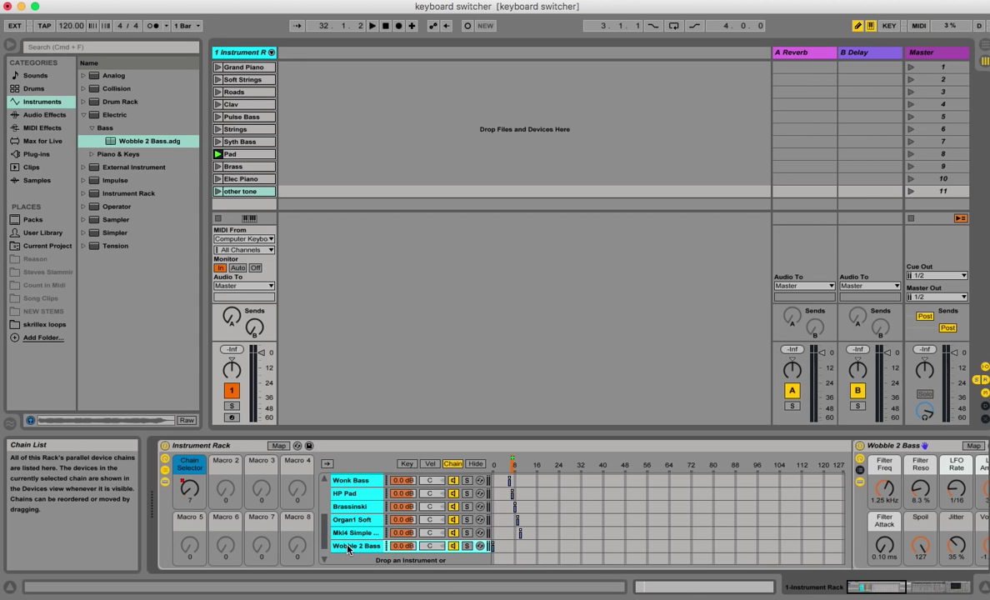
Move the Wobble 2 Bass chain's selector zone to 11, one value past the preceding chain
left_click(492, 546)
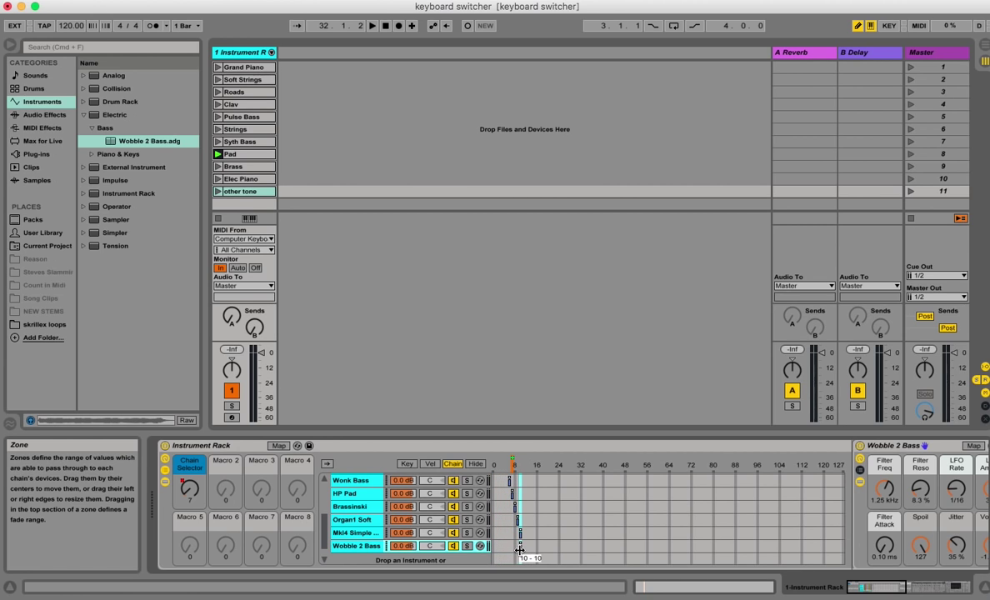
left_click_drag(520, 550, 523, 552)
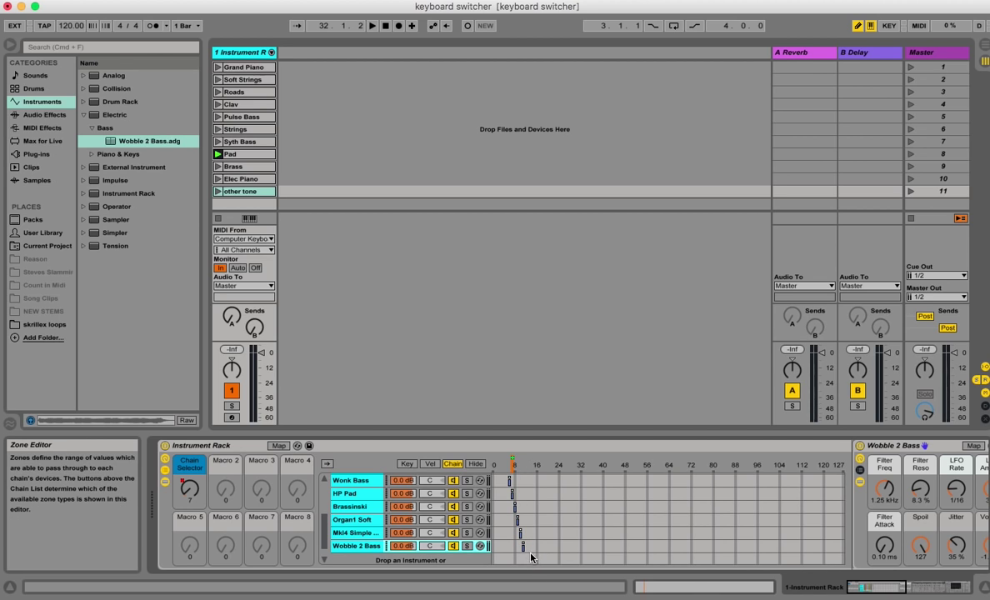
left_click(523, 550)
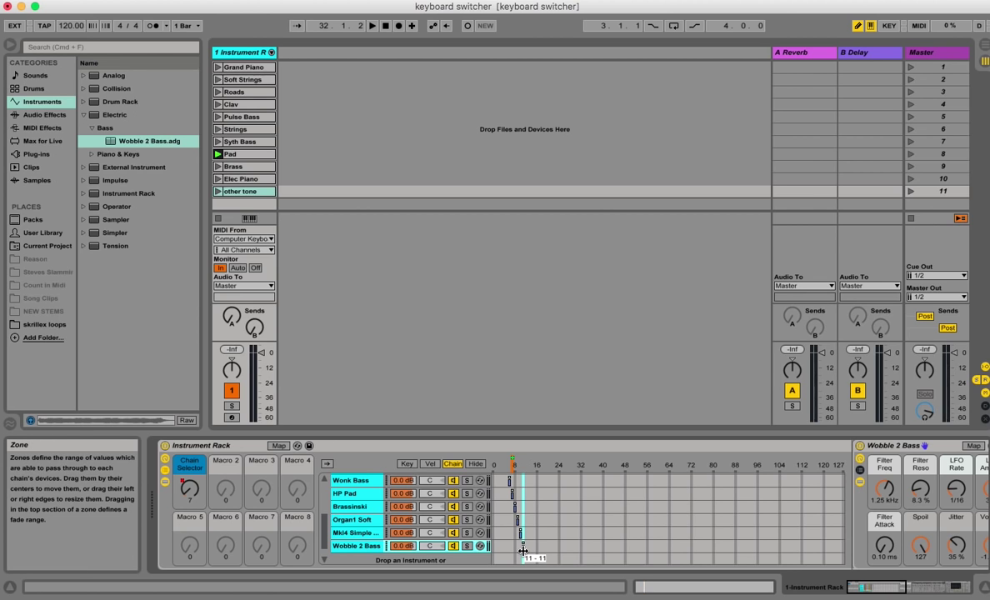
left_click_drag(522, 550, 522, 550)
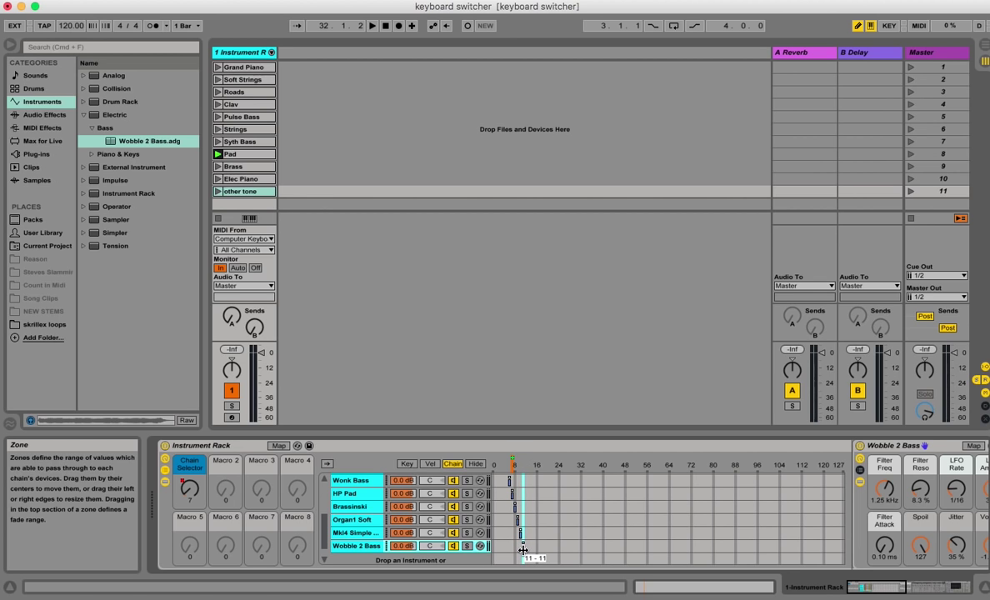
Open the other tone clip's Chain Selector envelope for editing
double_click(243, 193)
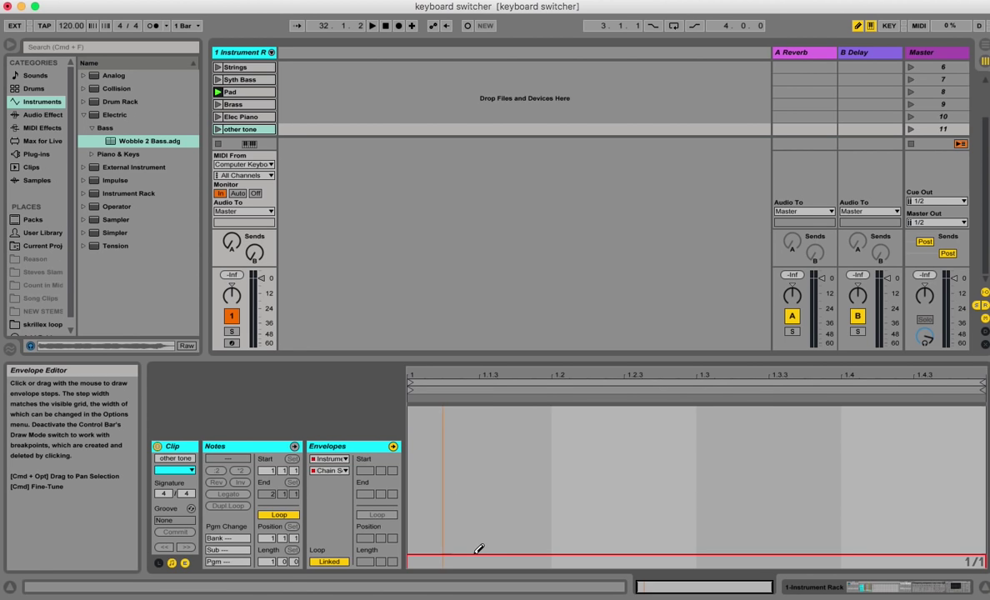
Try drawing the Chain Selector envelope with a fixed grid of 1/4, and undo the drawn steps
right_click(503, 469)
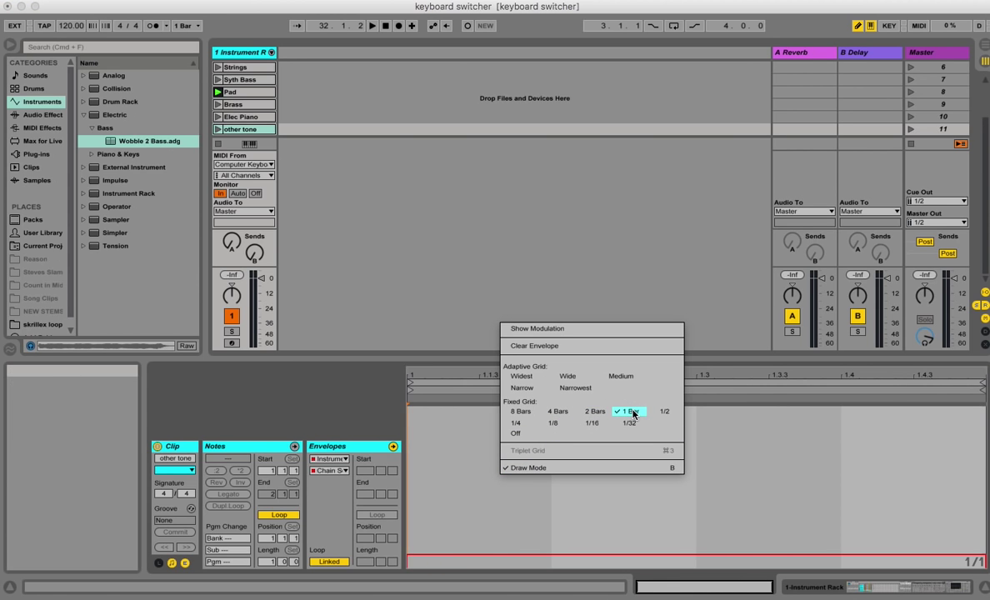
left_click(520, 411)
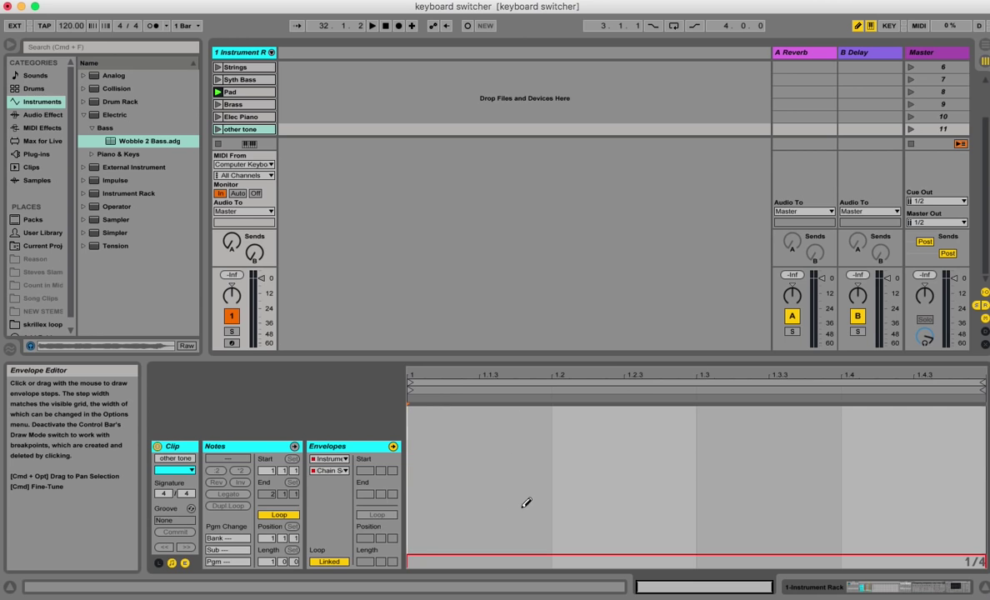
mouse_move(539, 522)
left_mouse_down()
mouse_move(538, 482)
mouse_move(536, 505)
mouse_move(667, 493)
left_mouse_up()
key("super+z")
Set the envelope's fixed grid to 1 Bar and draw one flat, slightly higher Chain Selector level across the whole clip
right_click(613, 479)
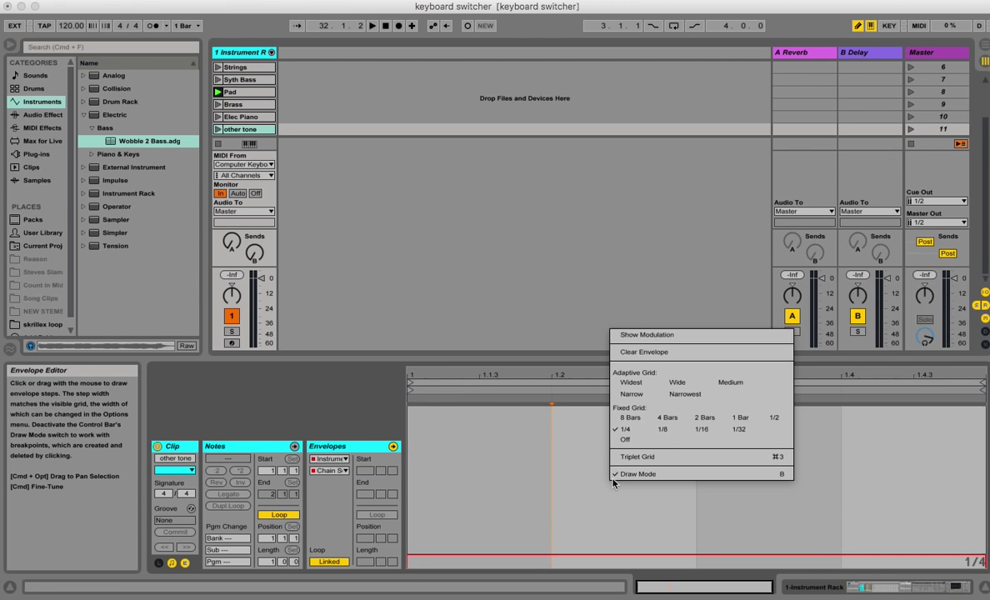
left_click(739, 417)
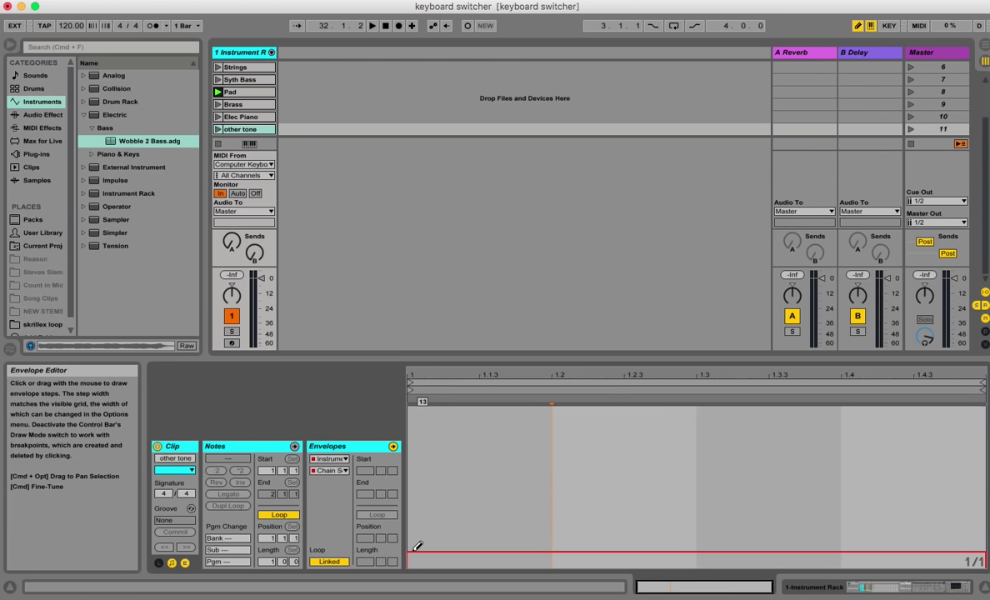
mouse_move(419, 542)
left_mouse_down()
mouse_move(412, 456)
mouse_move(411, 547)
left_mouse_up()
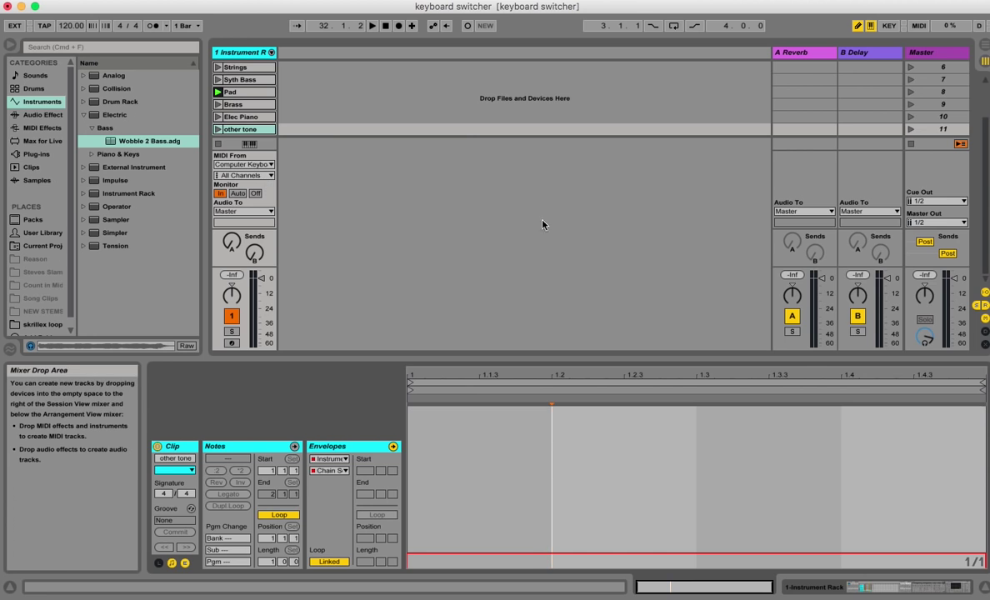
Show the instrument track's devices and launch scenes 11, 9 and 8 in turn to test the sound switching
left_click(236, 53)
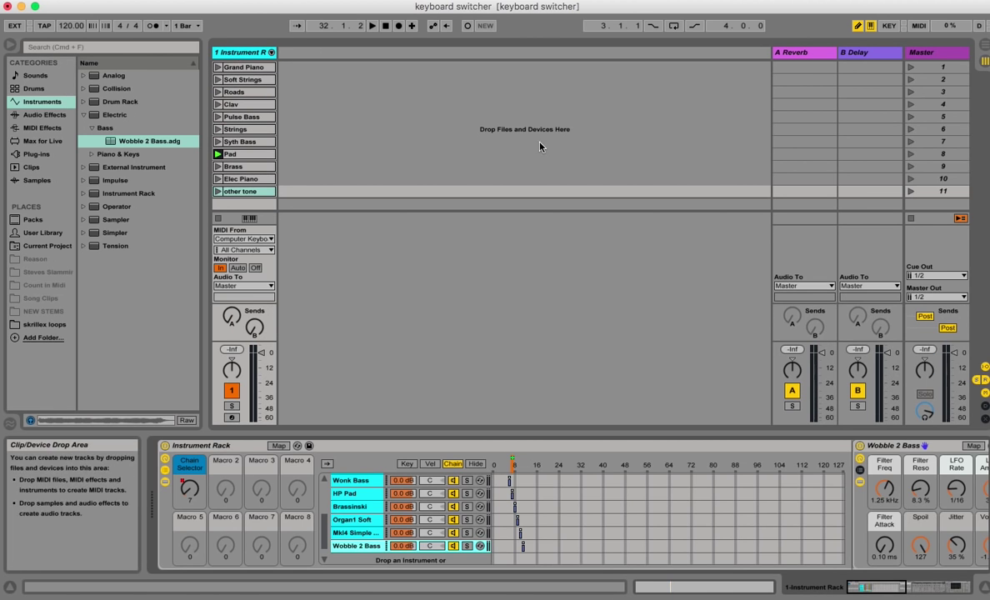
left_click(911, 192)
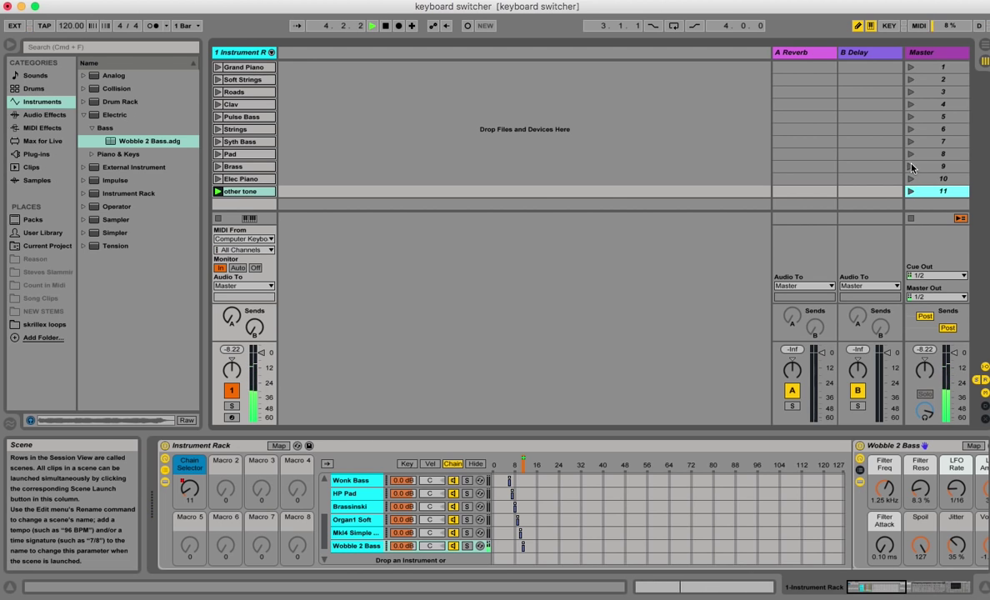
left_click(910, 166)
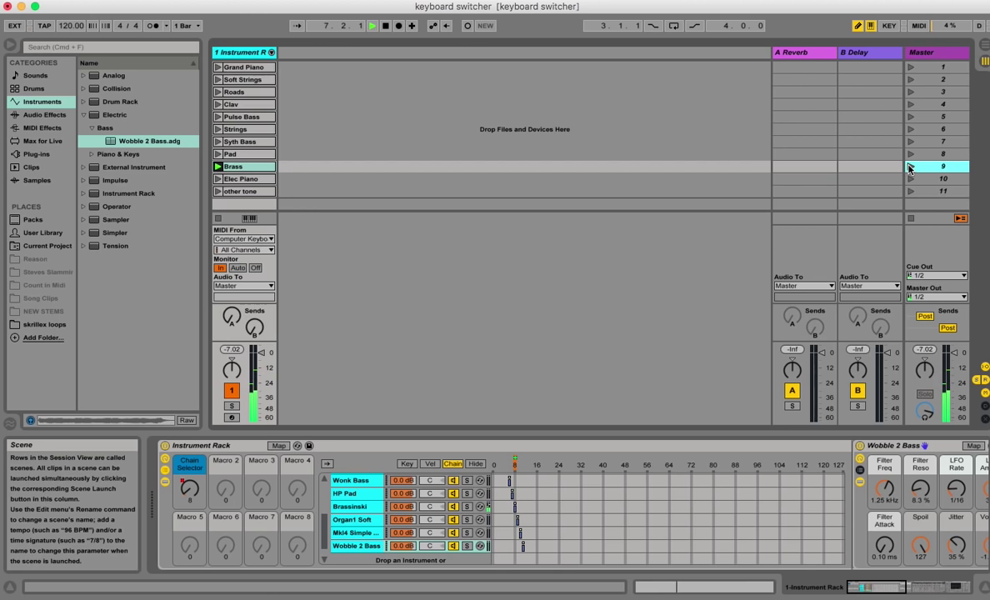
left_click(910, 154)
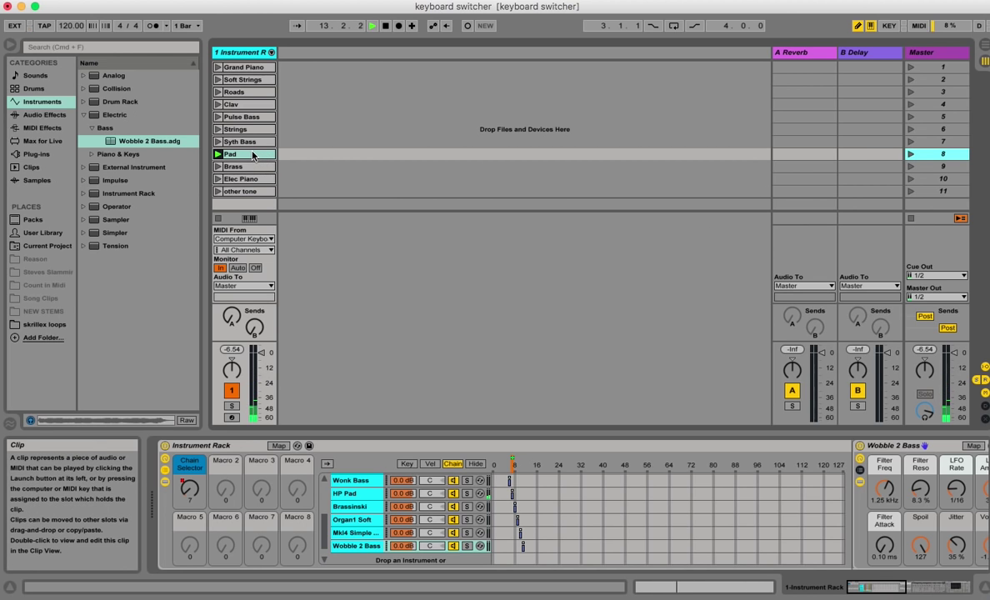
Delete the Brassinski chain from the instrument rack and check the remaining chains against the clips
left_click(350, 509)
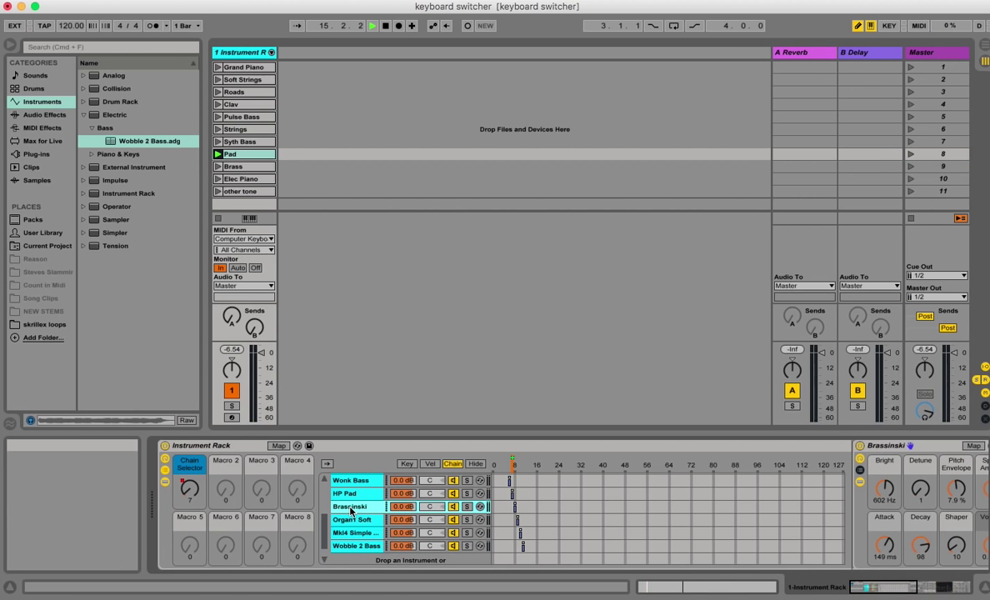
key("Delete")
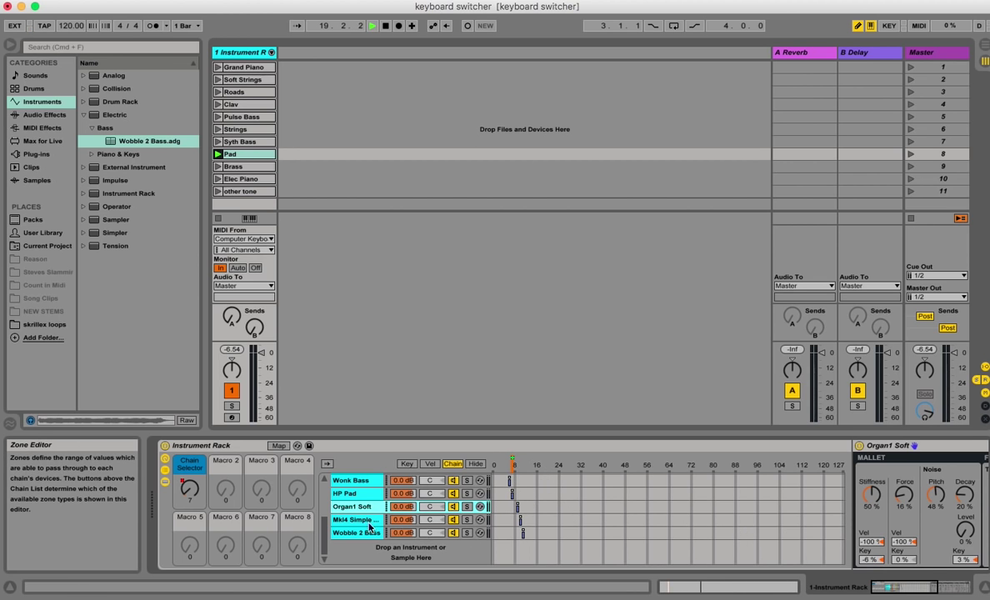
scroll(353, 531, "up", 5)
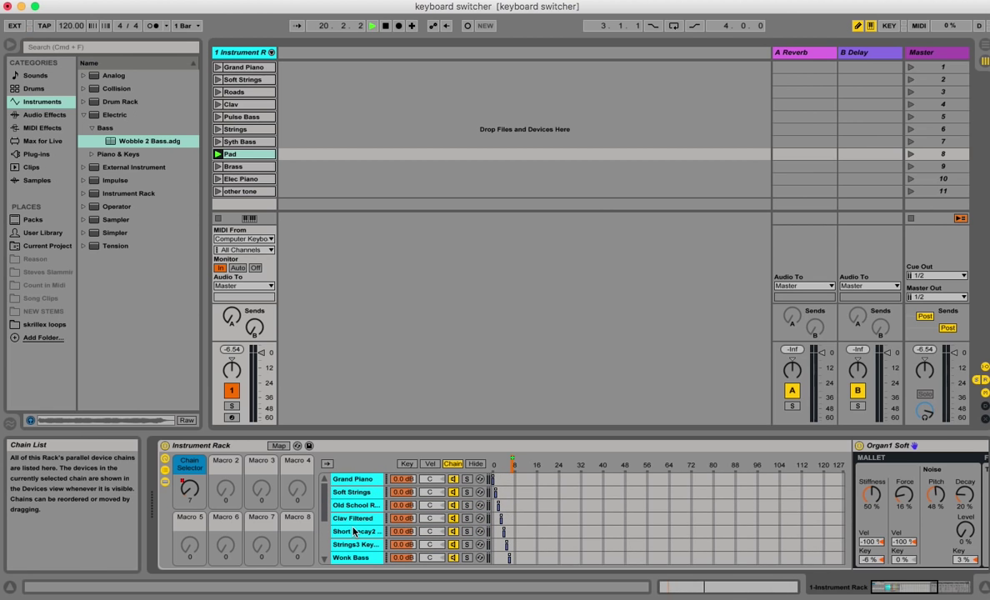
scroll(511, 516, "down", 3)
scroll(511, 516, "down", 2)
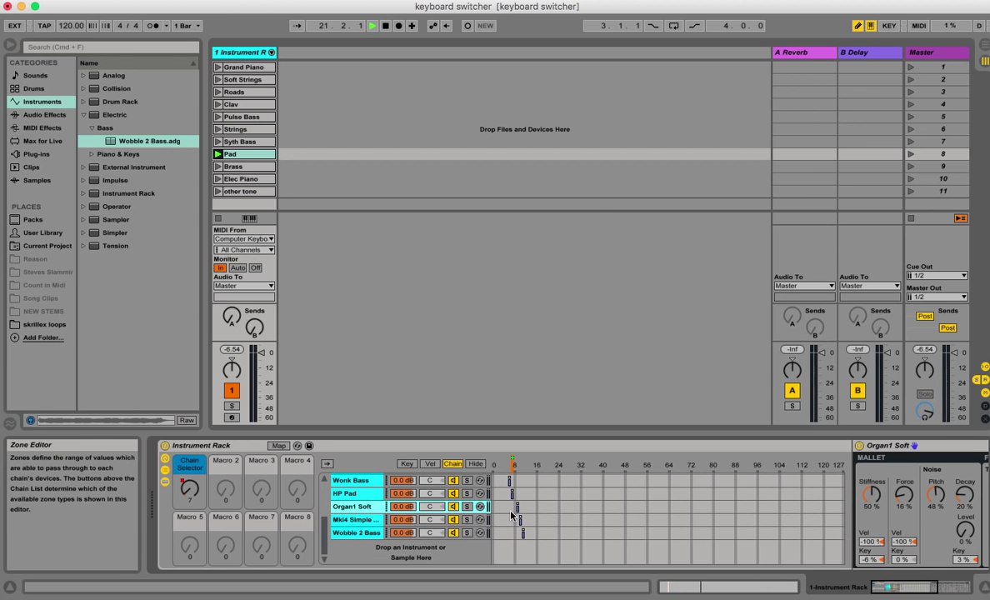
left_click(235, 180)
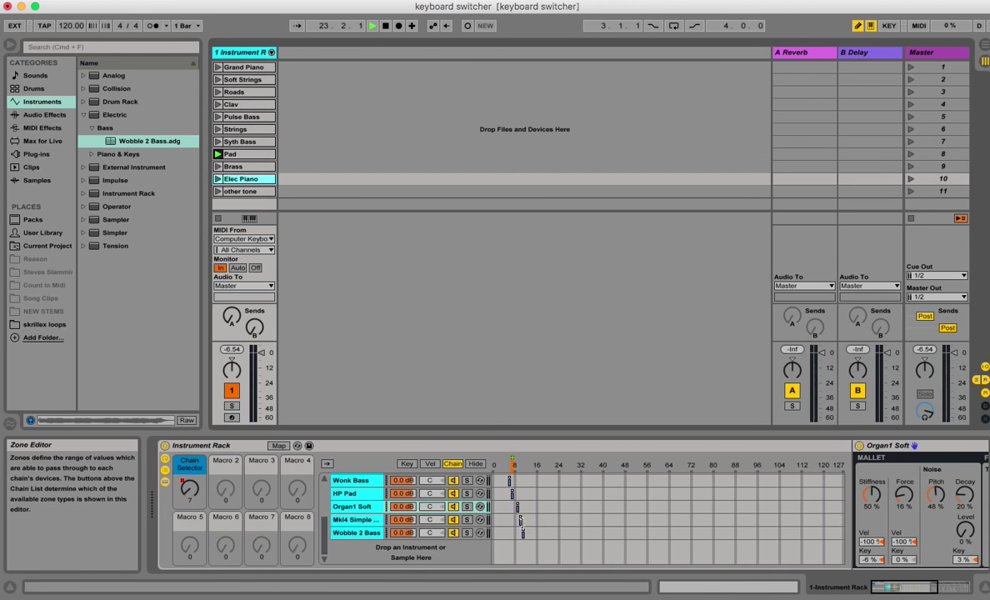
left_click(362, 537)
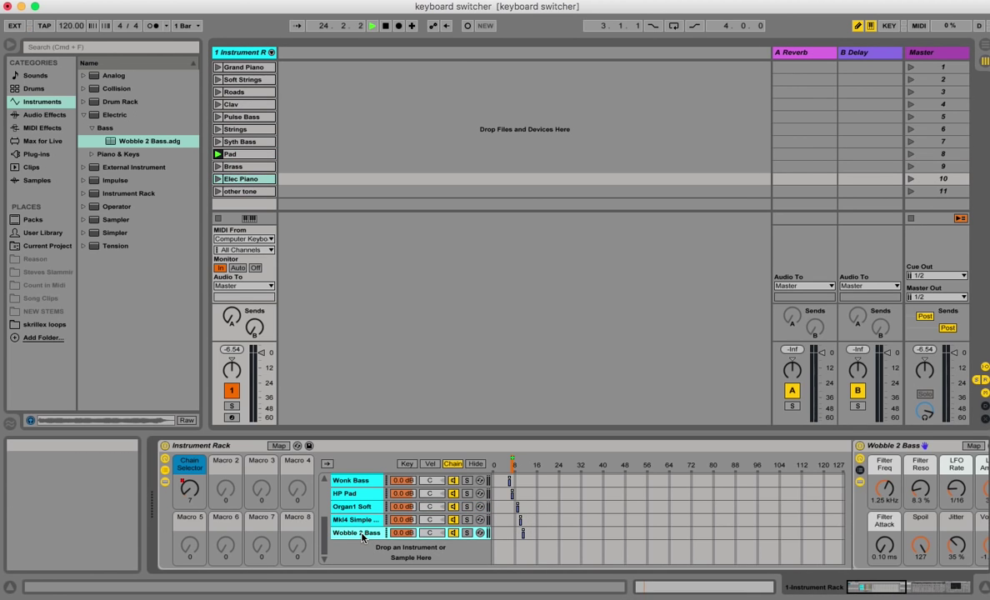
Duplicate the other tone clip into the slot below and rename the copy "other tone 2"
left_click(236, 192)
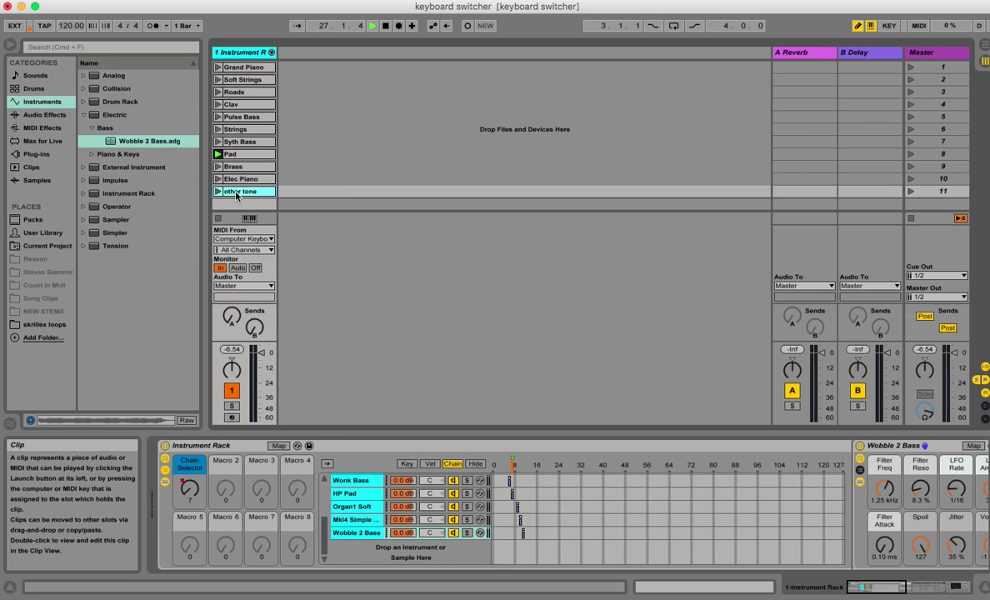
key("super+d")
right_click(235, 204)
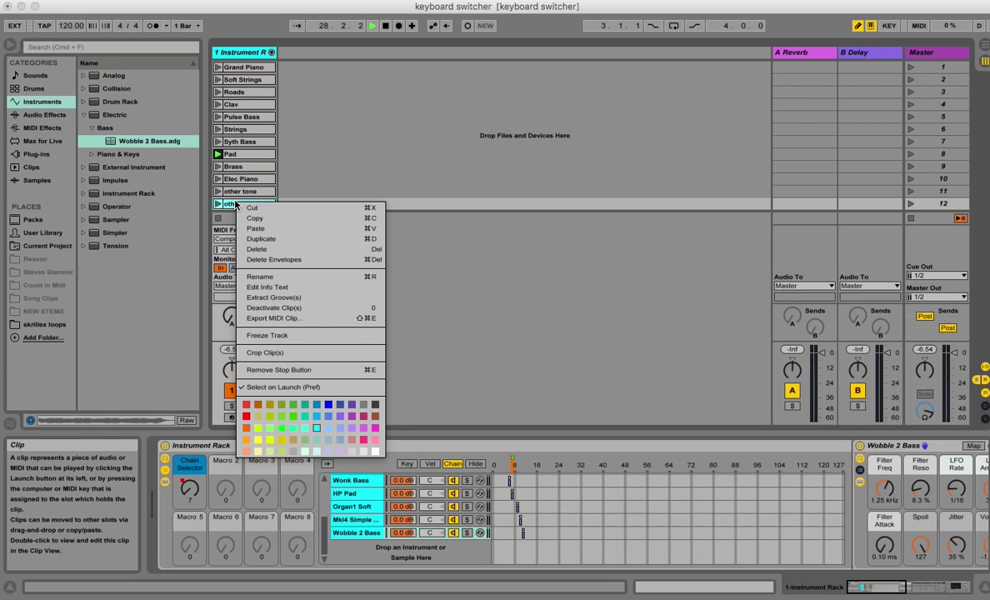
left_click(264, 276)
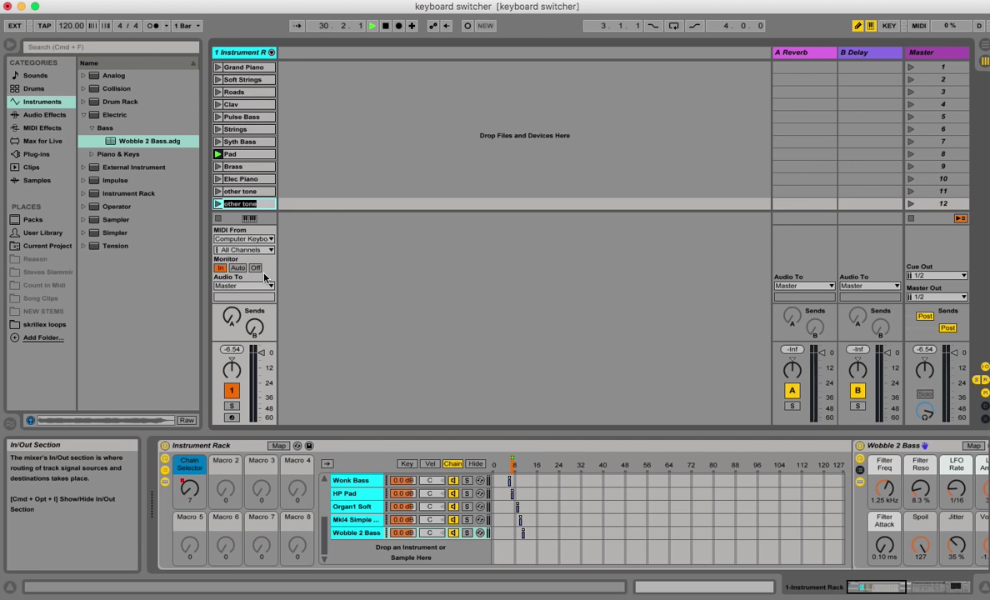
left_click(258, 205)
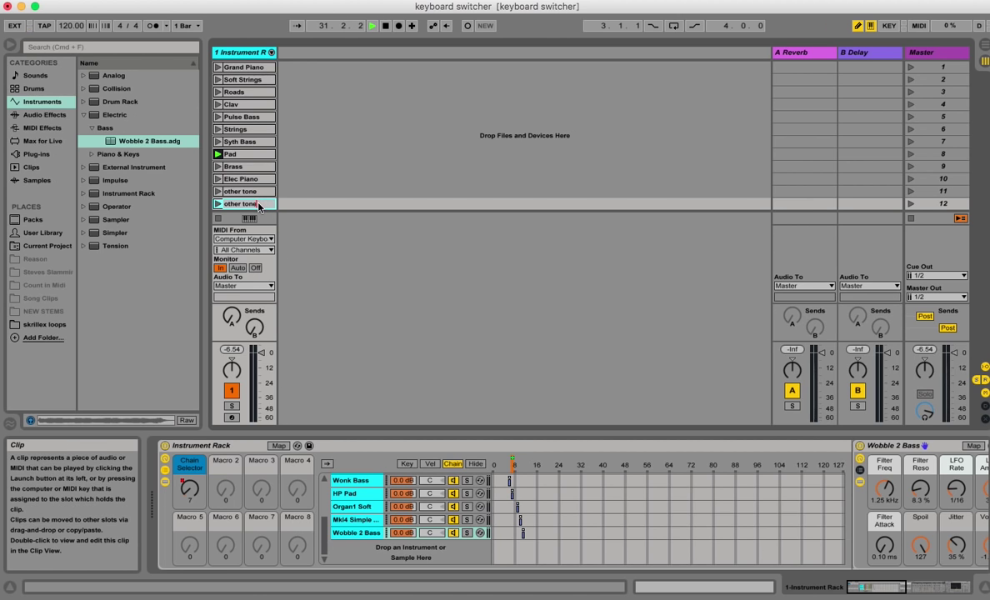
type("2")
key("Return")
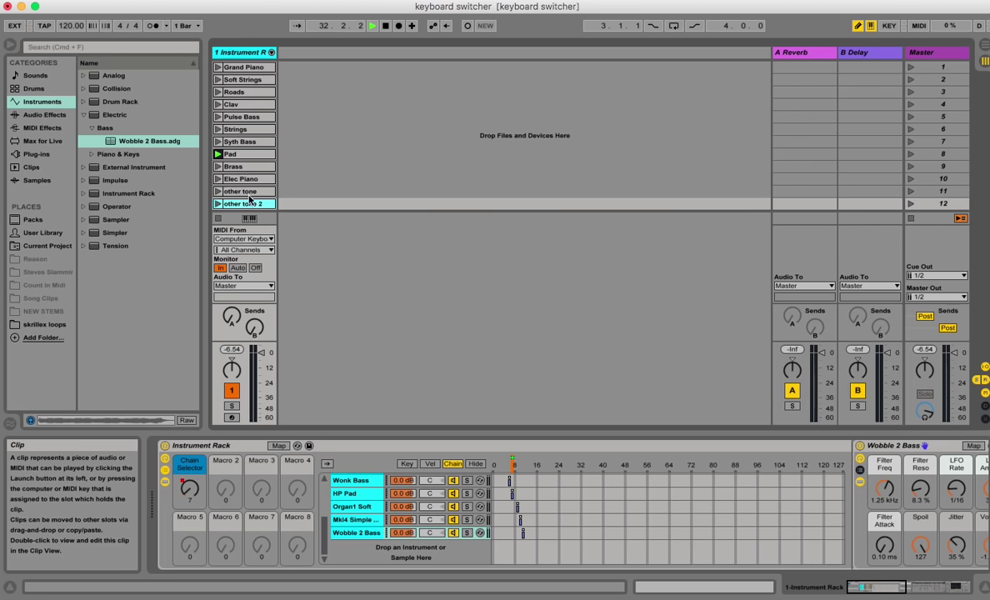
Add the Collision Winds preset Velocity Pans as a new rack chain and move its selector zone just past the Wobble 2 Bass chain's zone
left_click(84, 88)
left_click(91, 115)
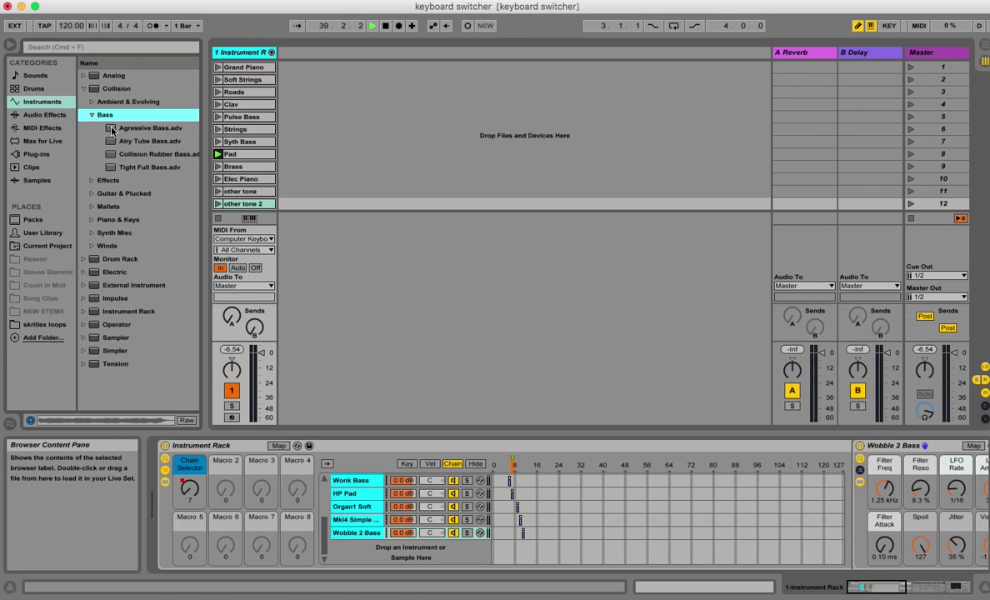
left_click(111, 129)
left_click(105, 114)
left_click(107, 193)
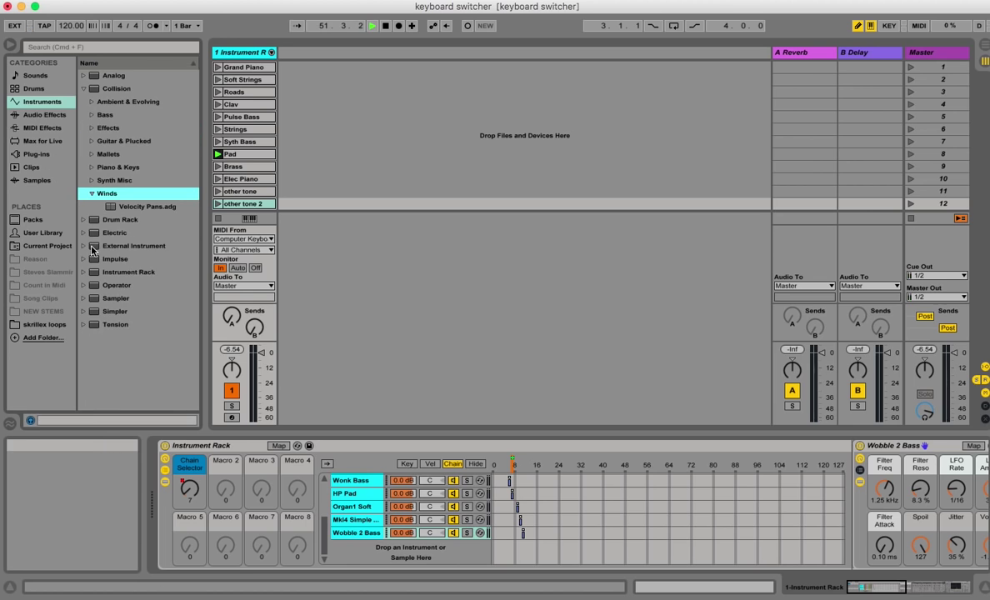
left_click(114, 209)
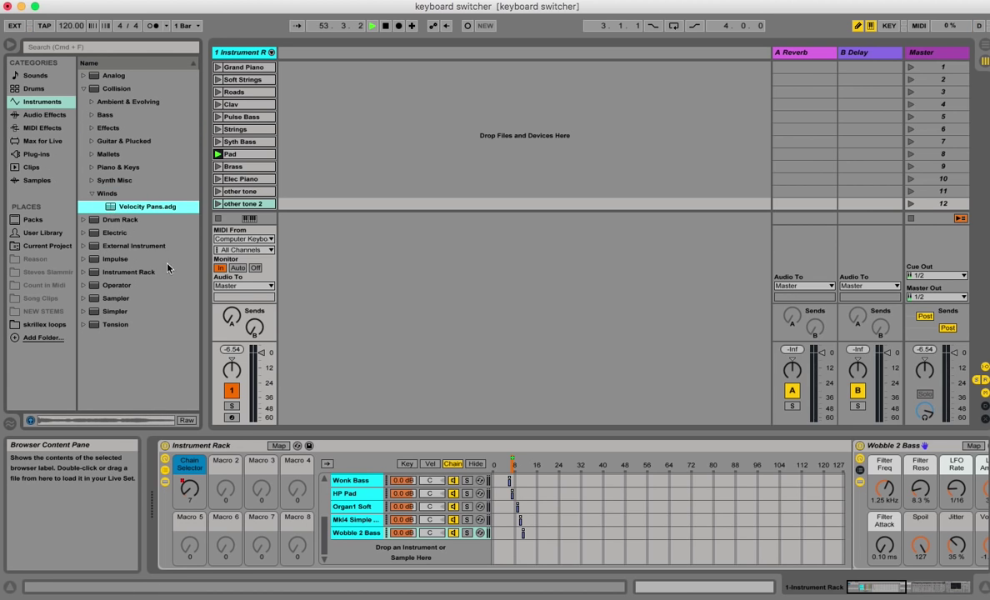
left_click_drag(145, 206, 387, 552)
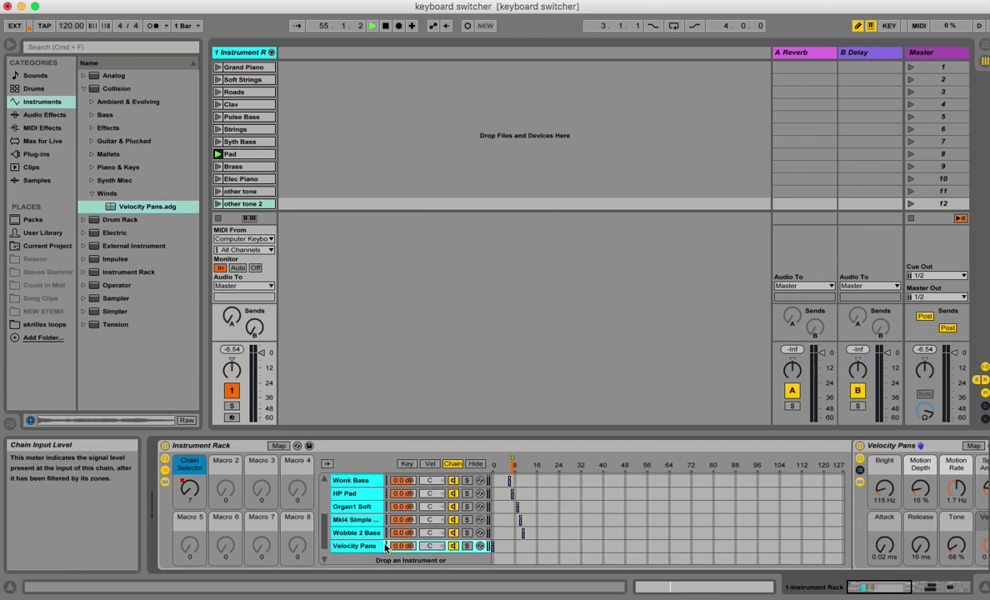
left_click(492, 547)
left_click_drag(492, 547, 524, 547)
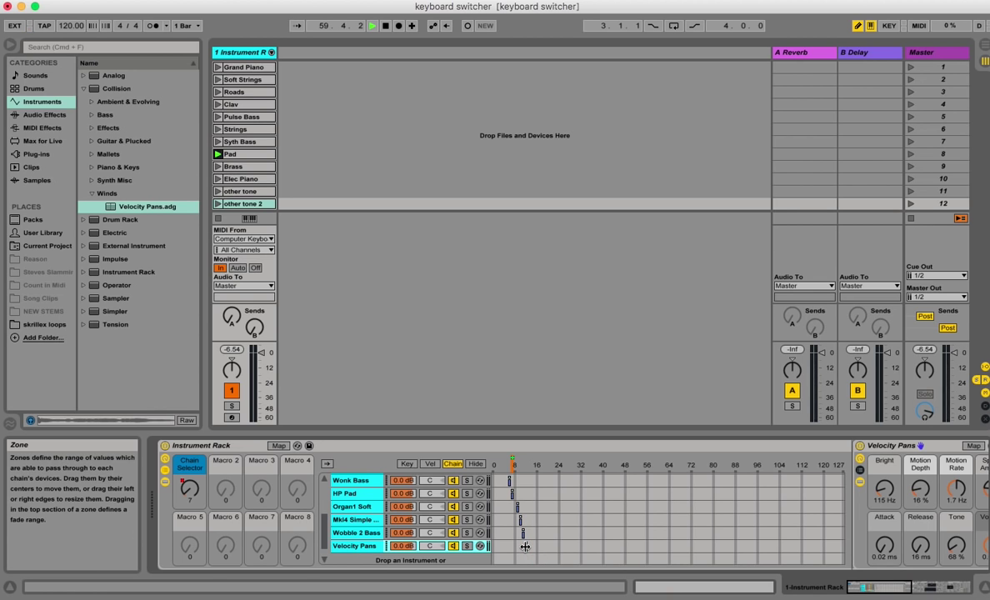
Draw one flat Chain Selector level across the other tone 2 clip's envelope to match the Velocity Pans chain
left_click(250, 205)
double_click(250, 208)
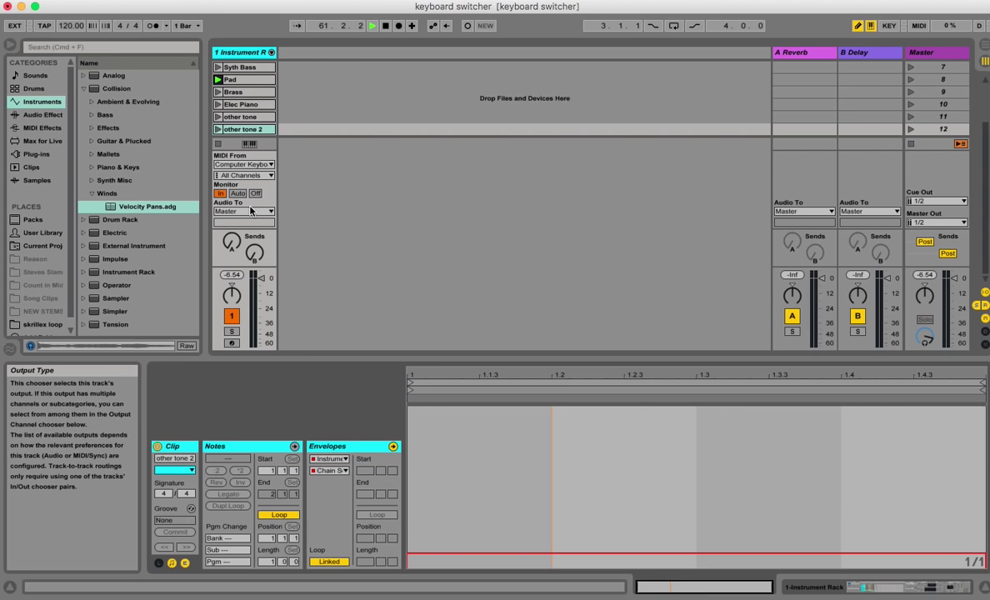
right_click(483, 492)
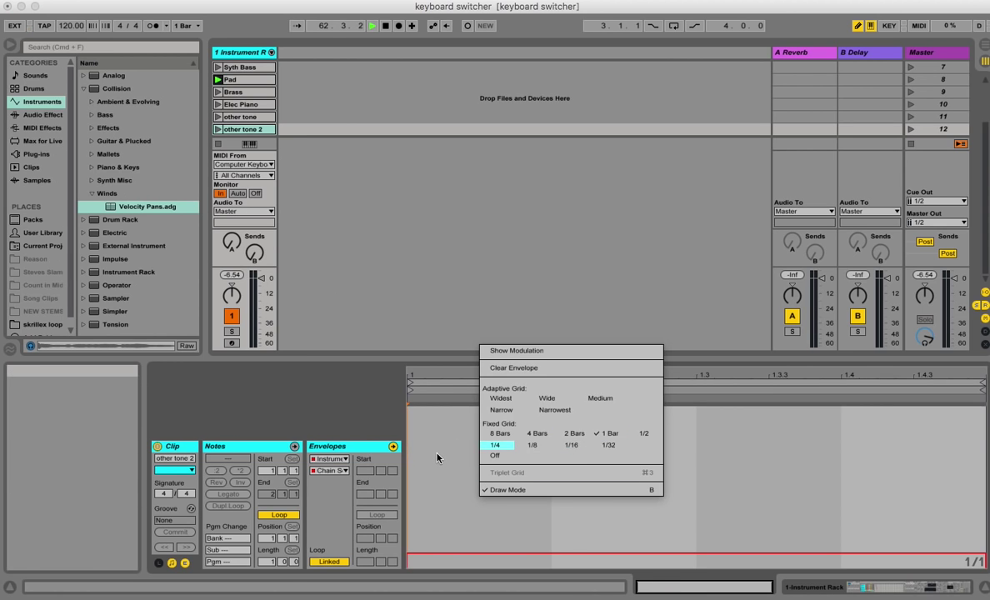
left_click(403, 423)
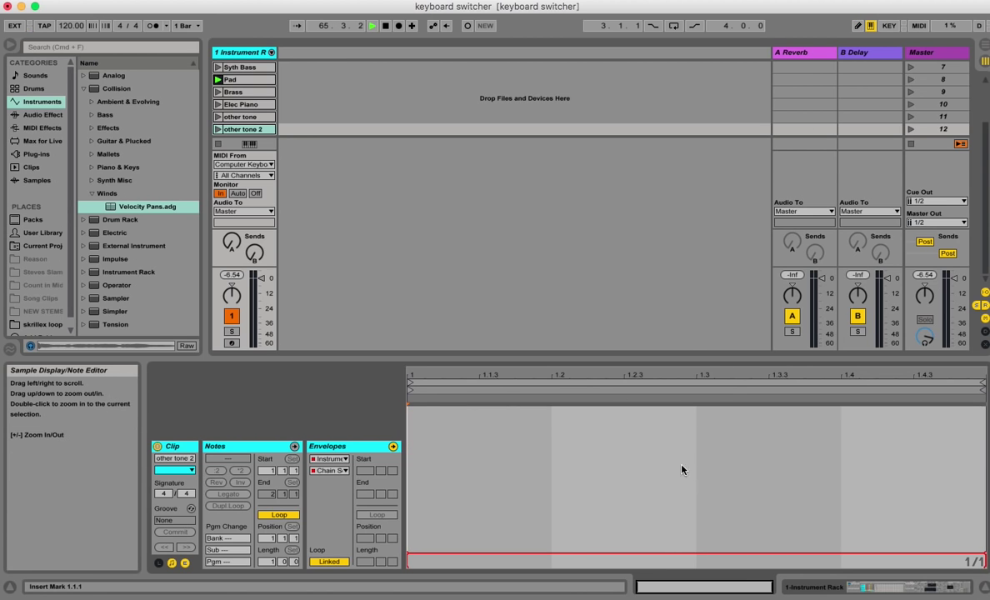
left_click(857, 25)
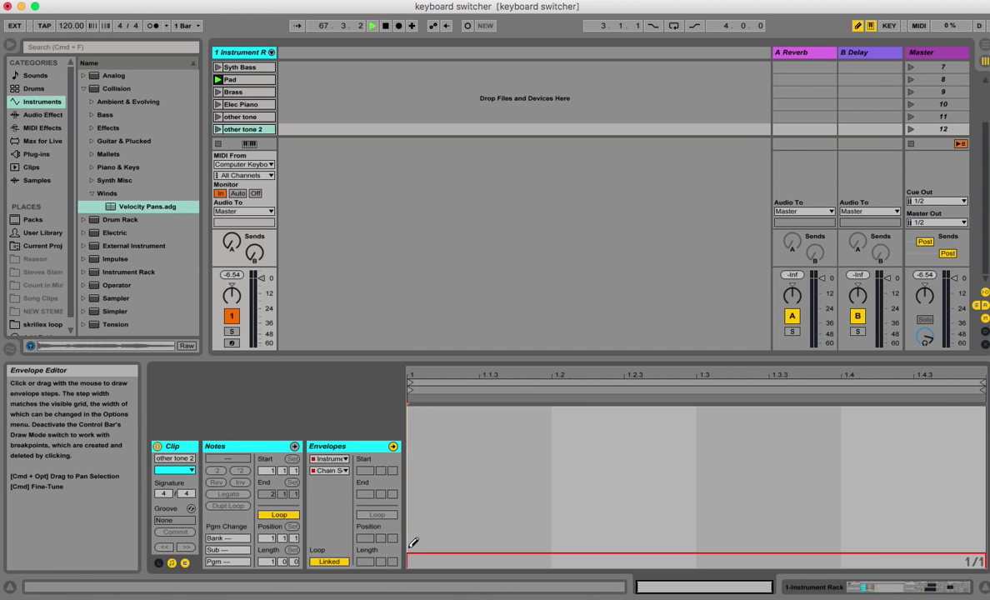
left_click(411, 545)
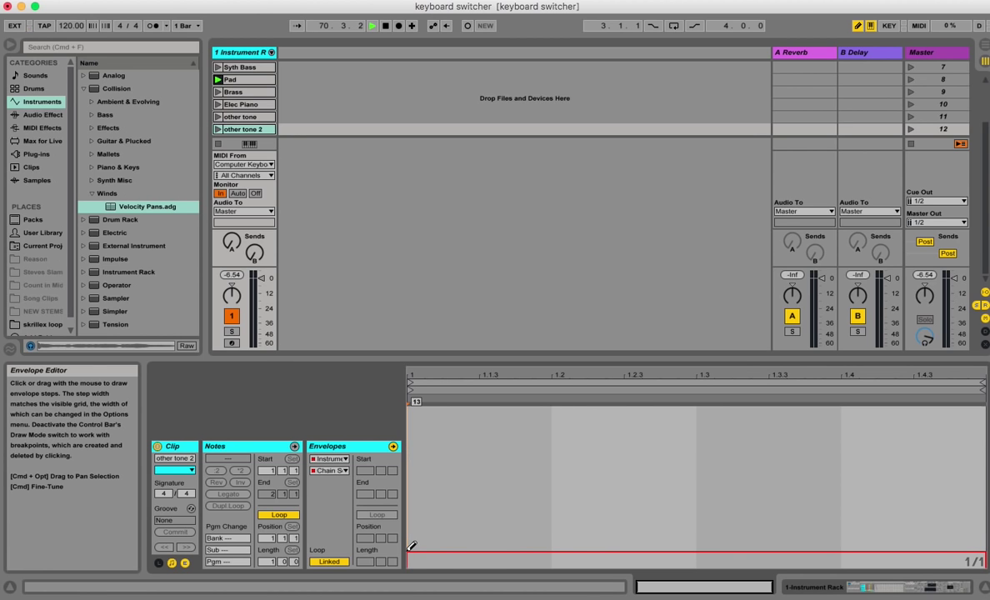
left_click_drag(411, 545, 411, 546)
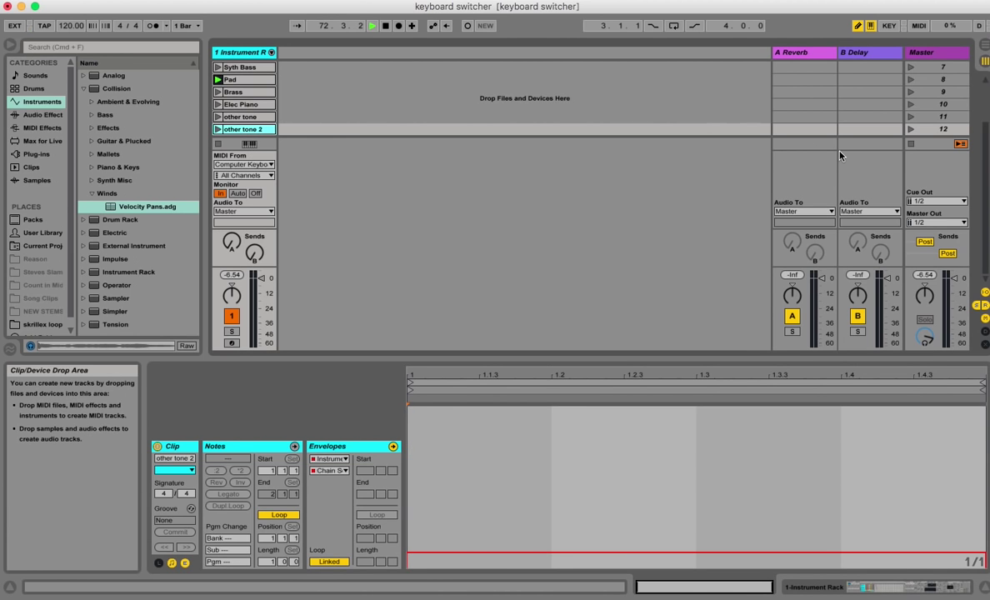
Launch scenes 12, 11 and 10 in turn to test the sounds they select
left_click(911, 130)
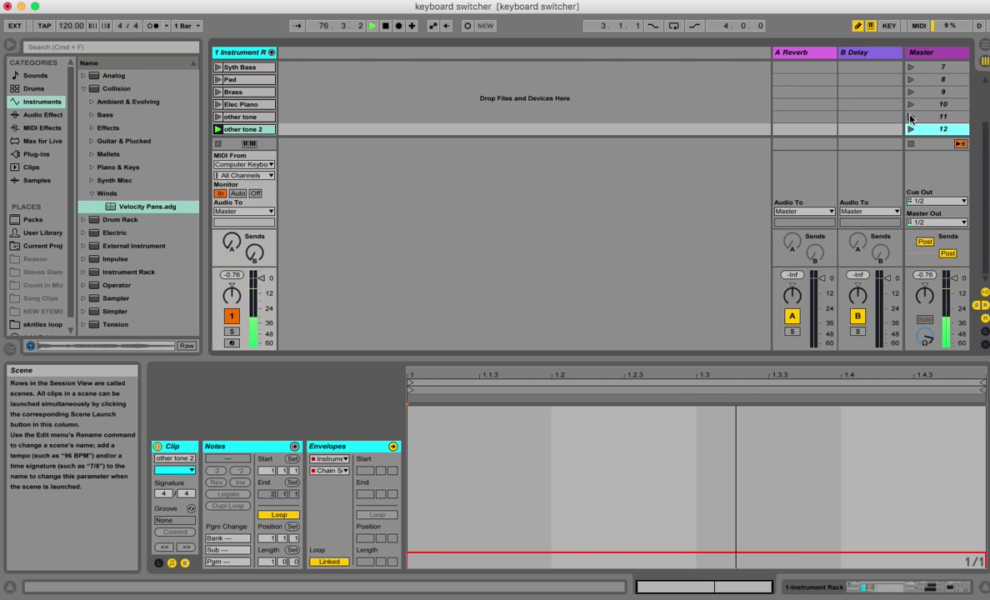
left_click(911, 117)
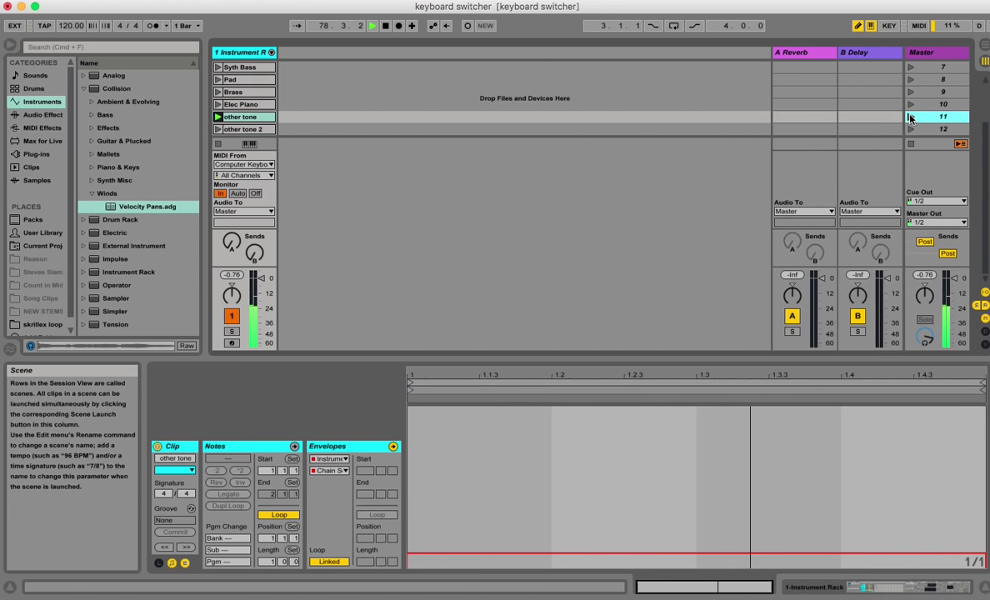
left_click(909, 105)
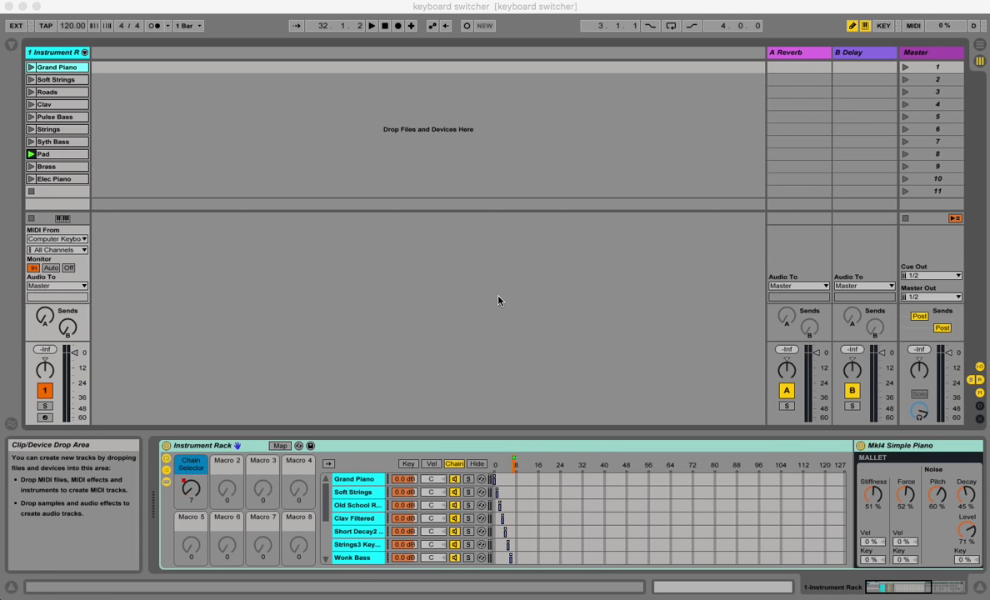
Examine the devices and controls inside the rack's Grand Piano chain, and display those of the Soft Strings chain
left_click(54, 53)
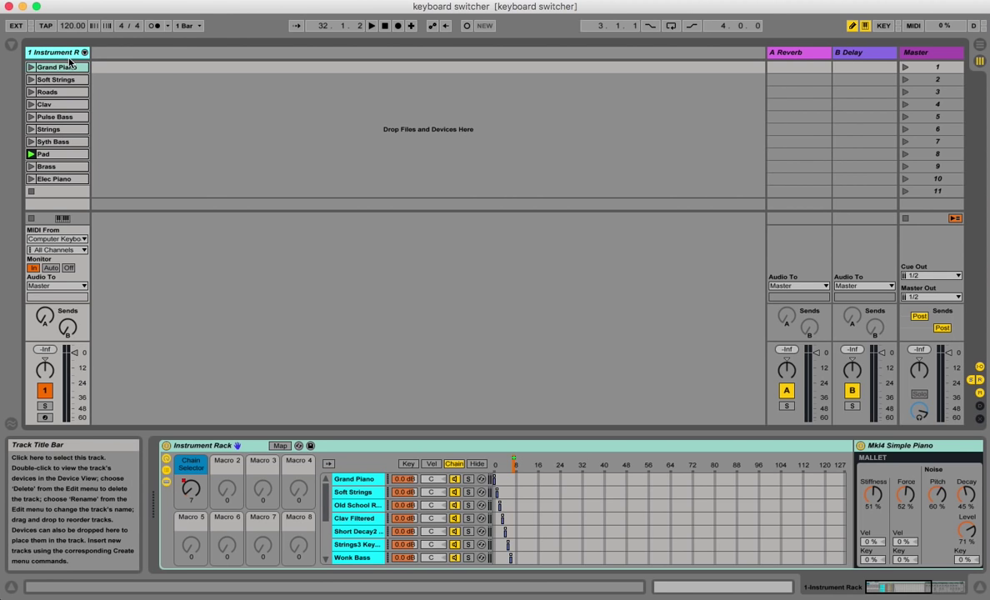
left_click(367, 482)
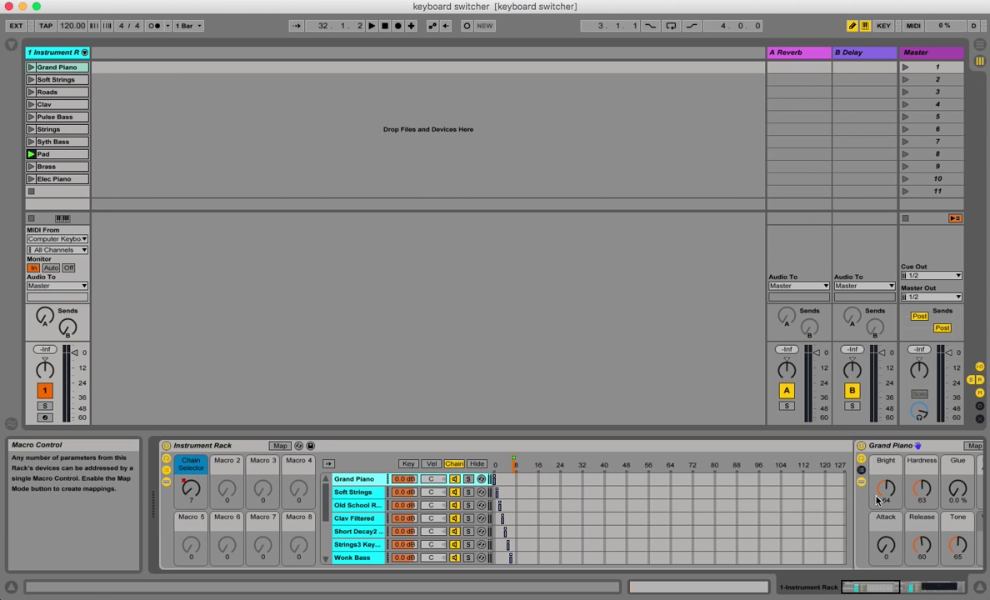
scroll(876, 499, "right", 10)
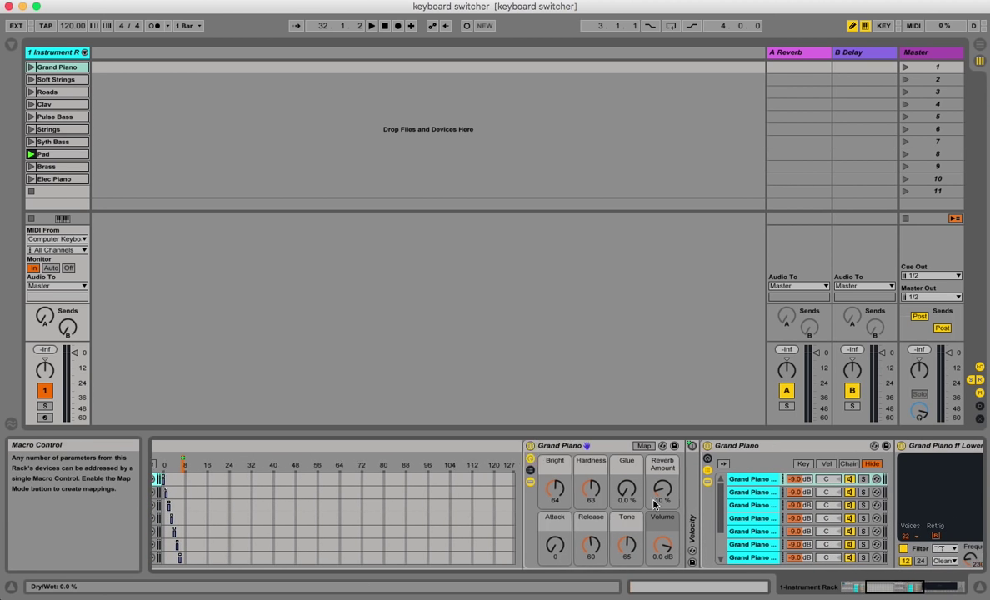
scroll(654, 504, "right", 10)
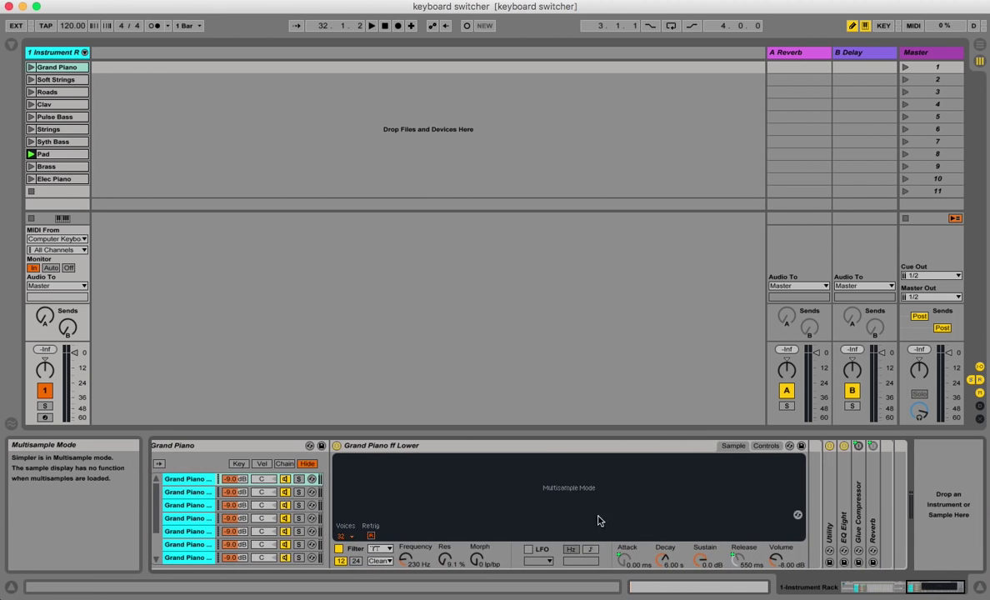
scroll(654, 504, "left", 15)
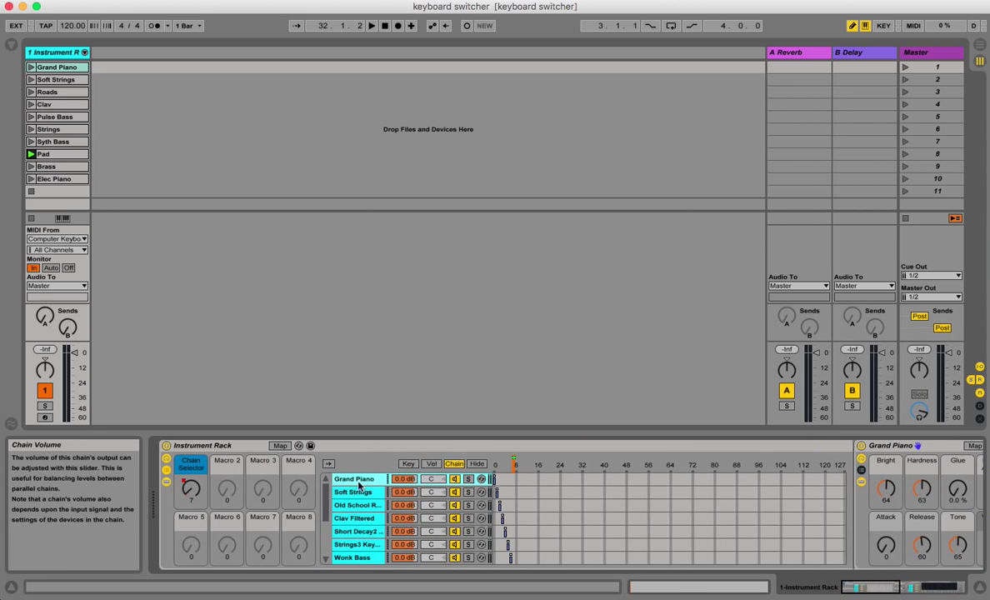
left_click(354, 492)
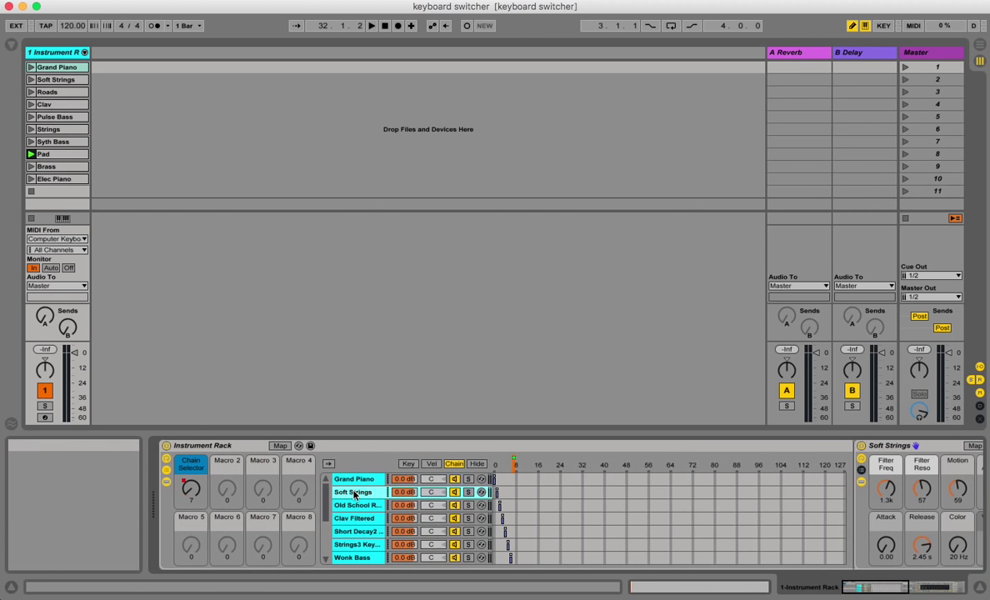
Examine the devices and controls inside the Soft Strings and Old School Roads chains, and redisplay those of the Grand Piano chain
scroll(889, 518, "right", 5)
scroll(888, 518, "right", 8)
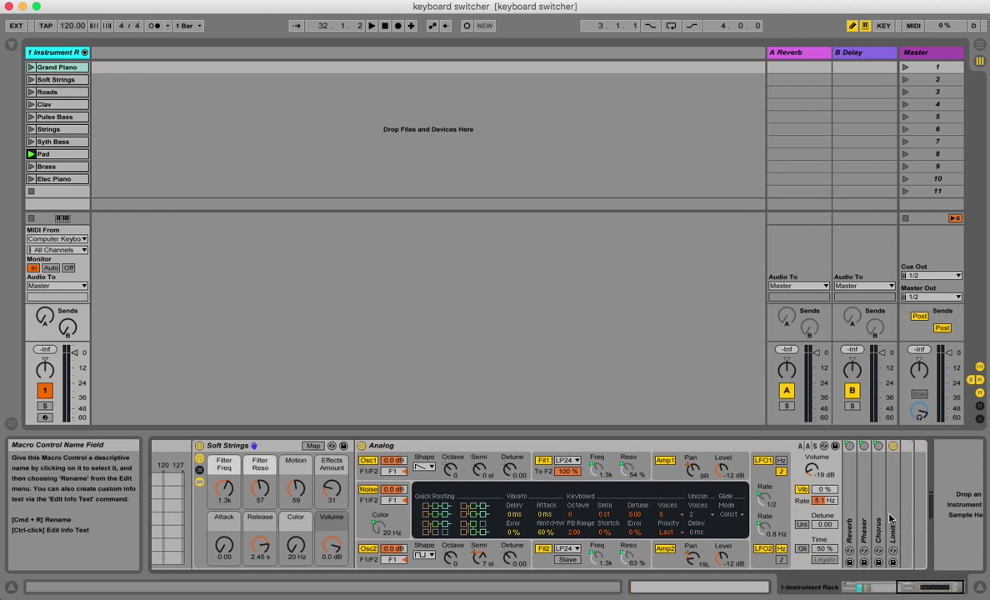
scroll(890, 518, "left", 13)
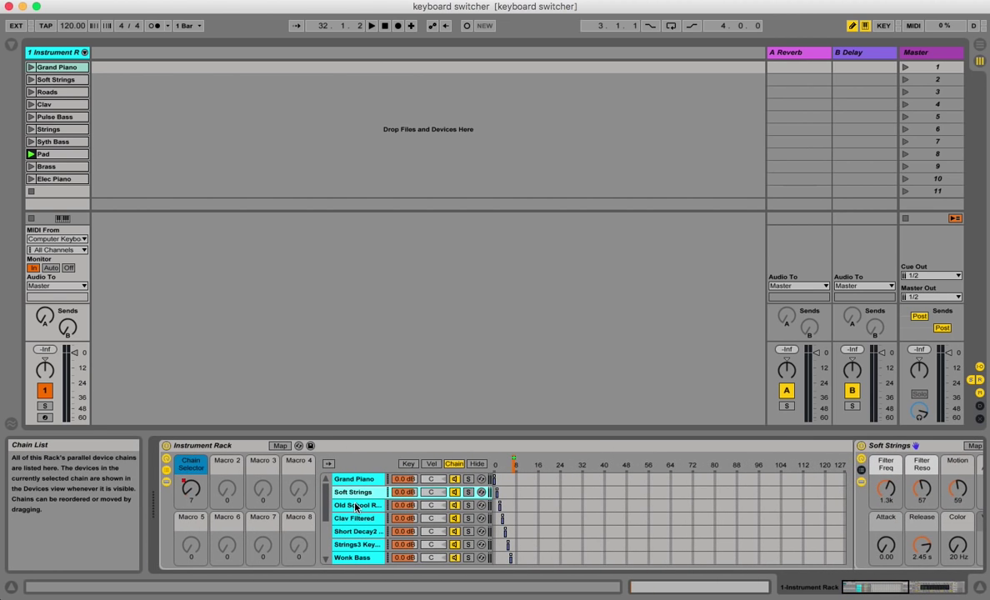
left_click(354, 505)
scroll(836, 498, "right", 10)
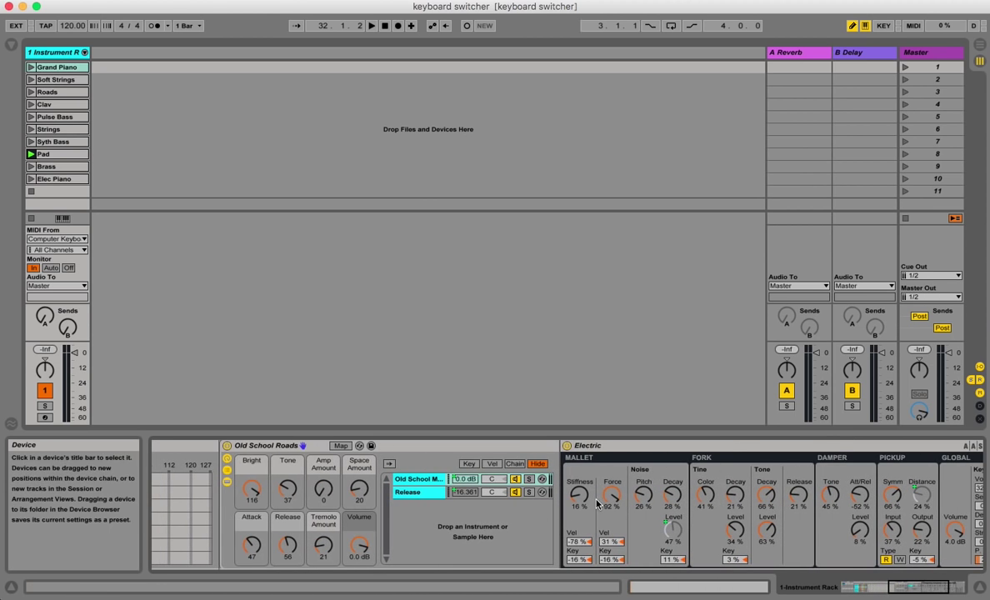
scroll(816, 506, "right", 5)
scroll(816, 505, "left", 15)
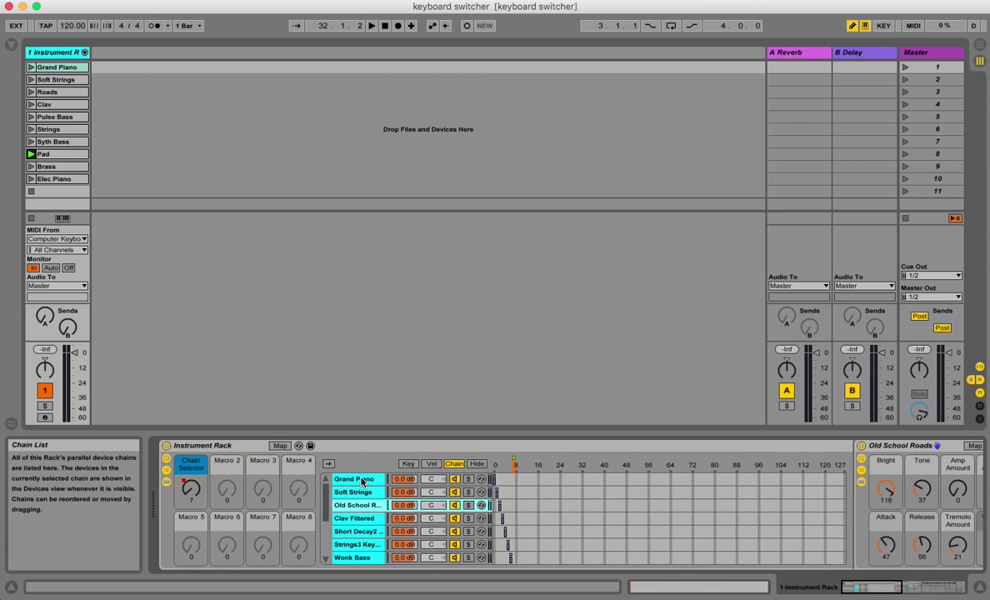
left_click(357, 479)
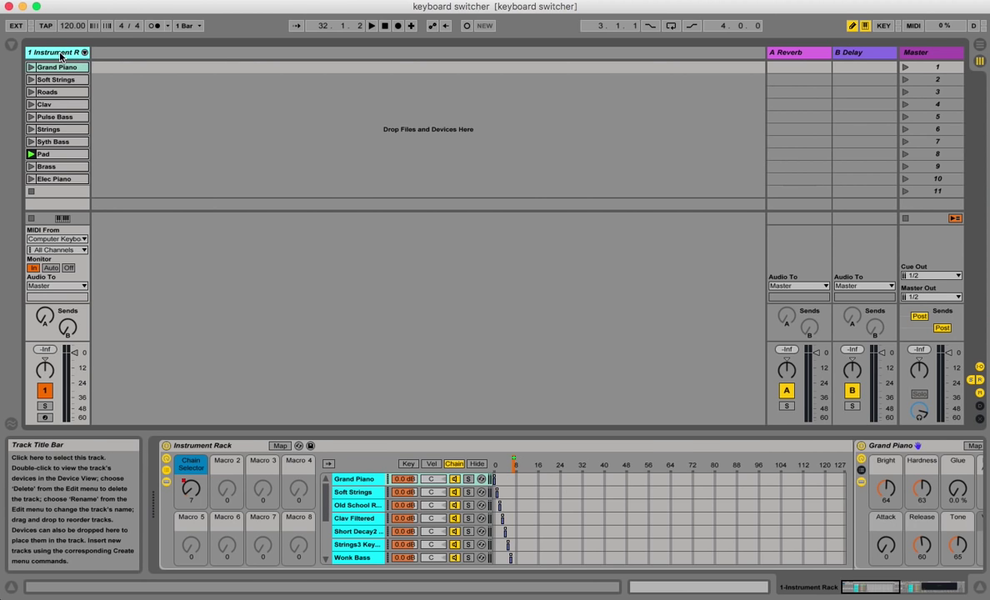
Duplicate the instrument rack track together with its clips, and reselect the original track
key("super+d")
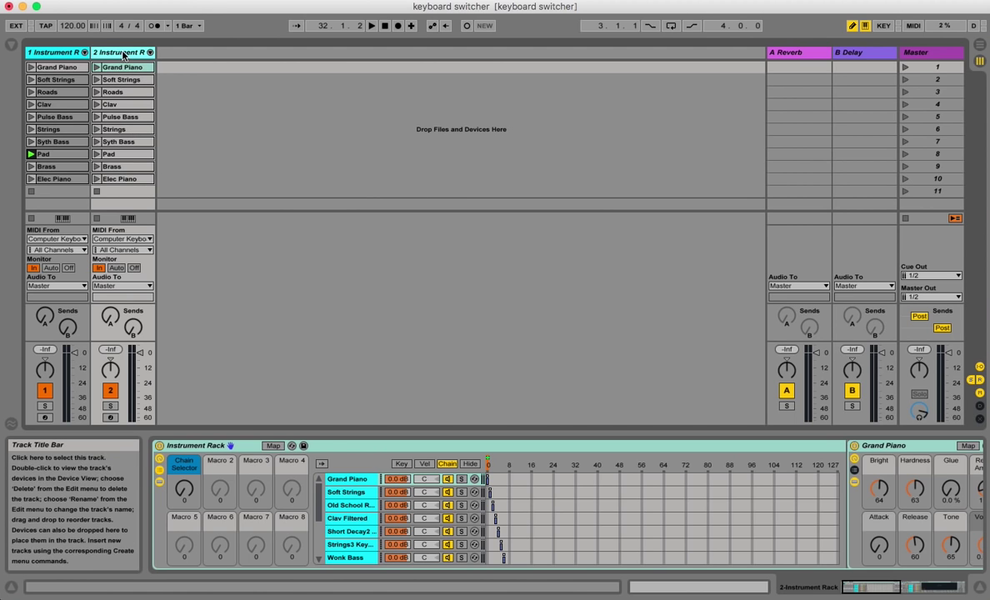
left_click(52, 52)
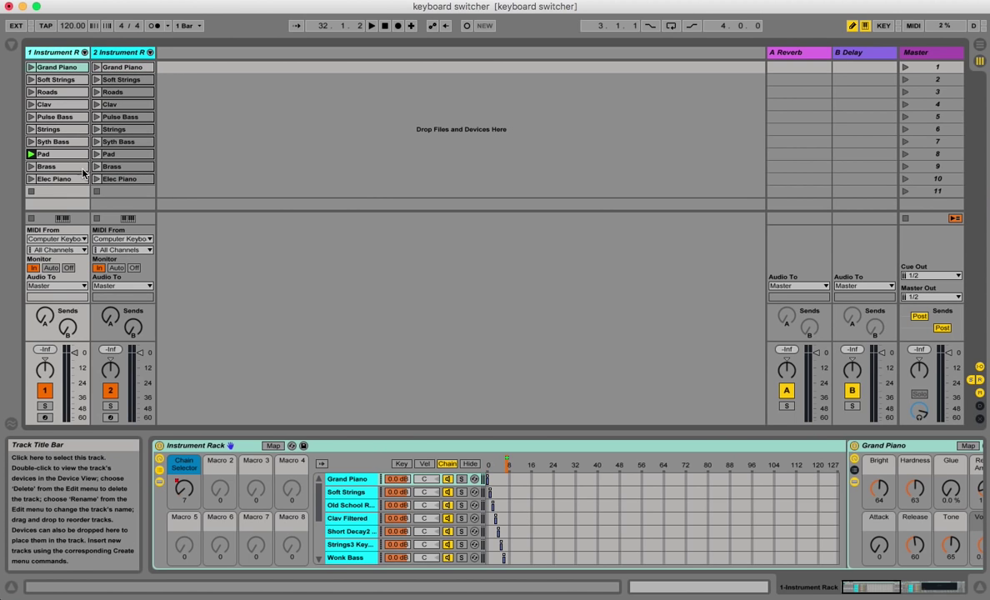
Try Auto monitoring with record arming on the duplicated track, and return it to unarmed with In monitoring
left_click(115, 267)
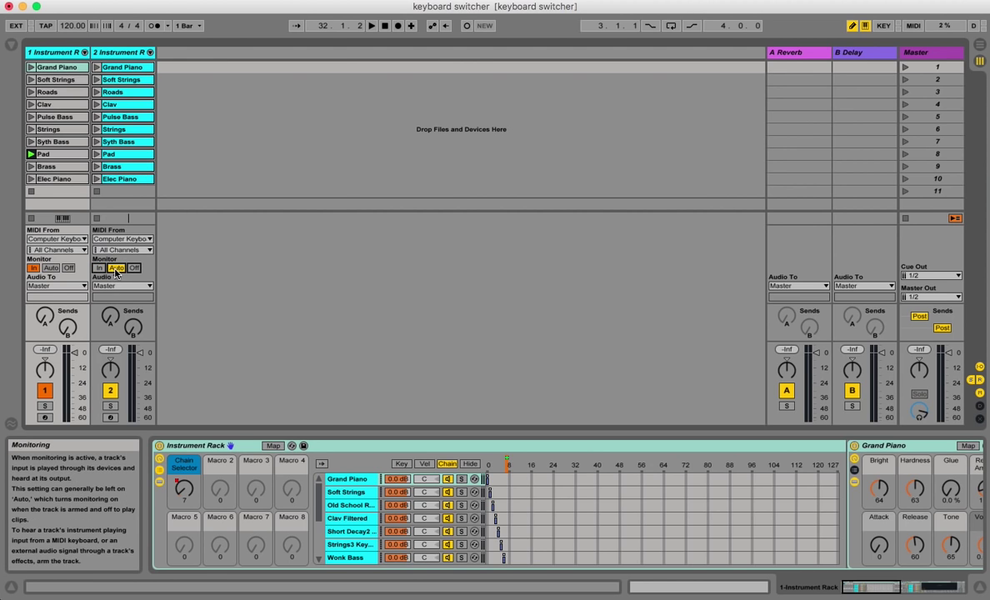
left_click(111, 417)
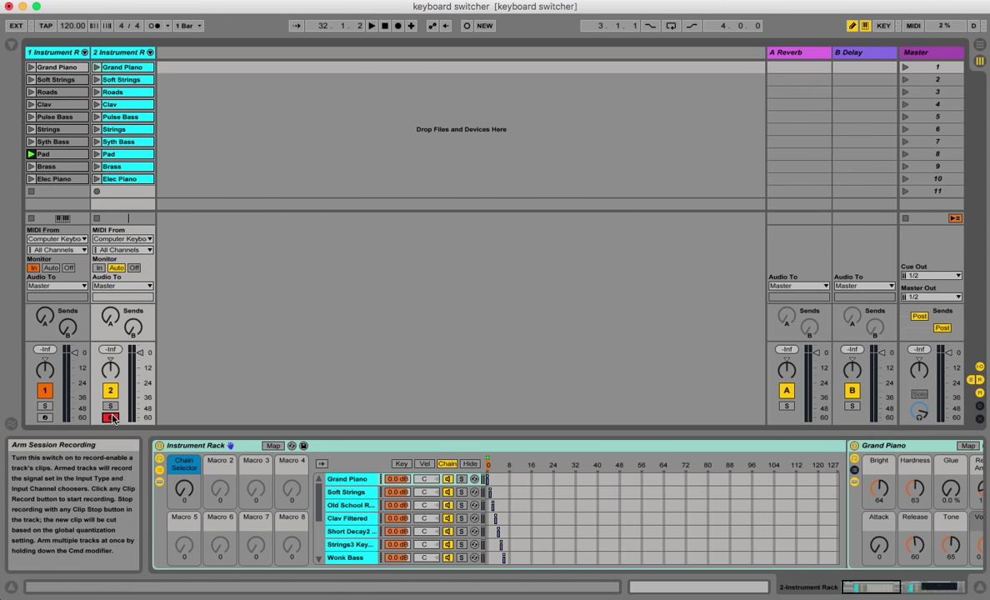
left_click(110, 417)
left_click(98, 268)
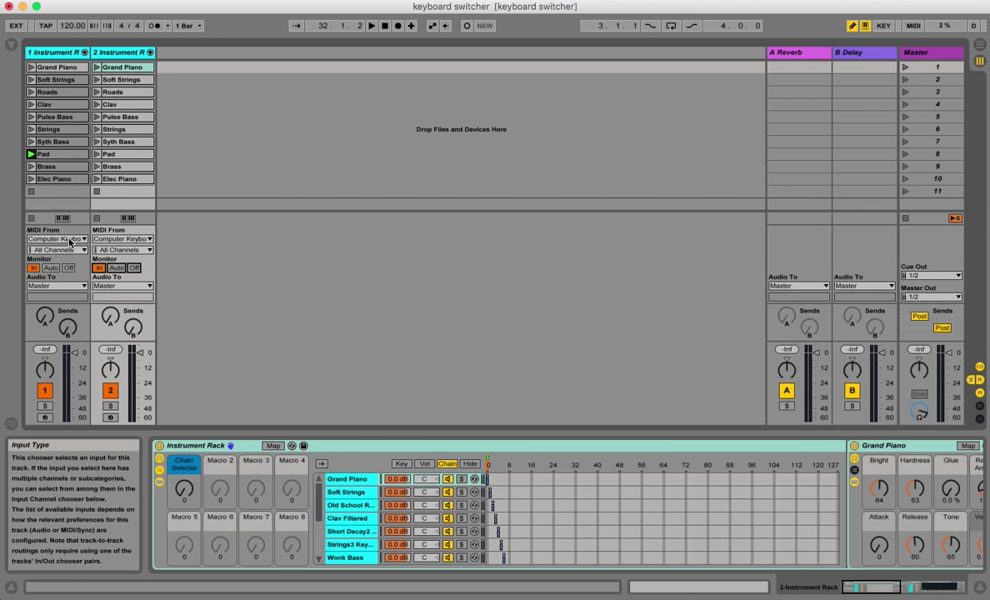
Inspect the MIDI input sources offered for each of the two tracks, keeping Computer Keyboard, and compare both tracks' racks
left_click(70, 240)
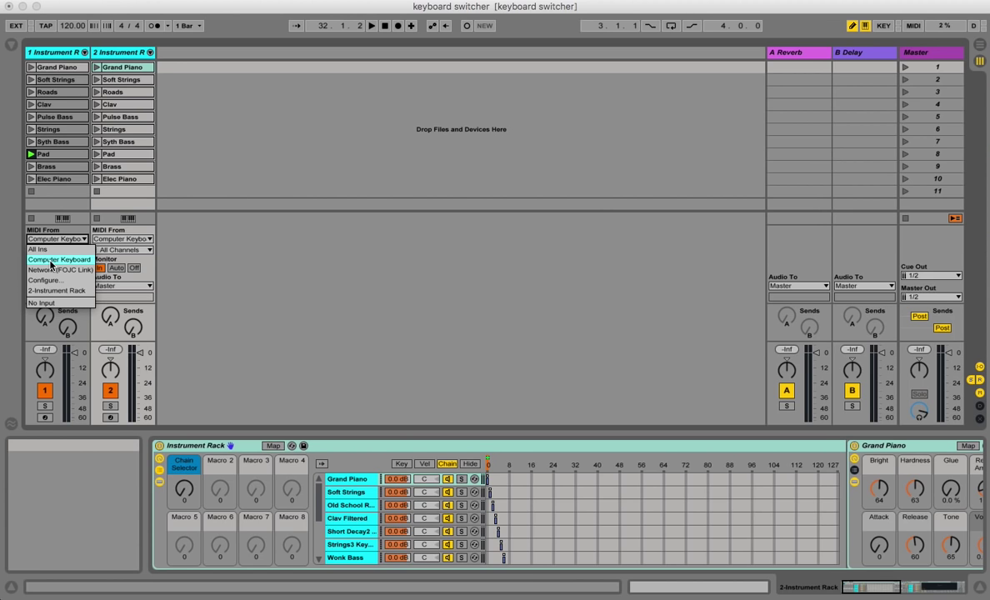
left_click(50, 265)
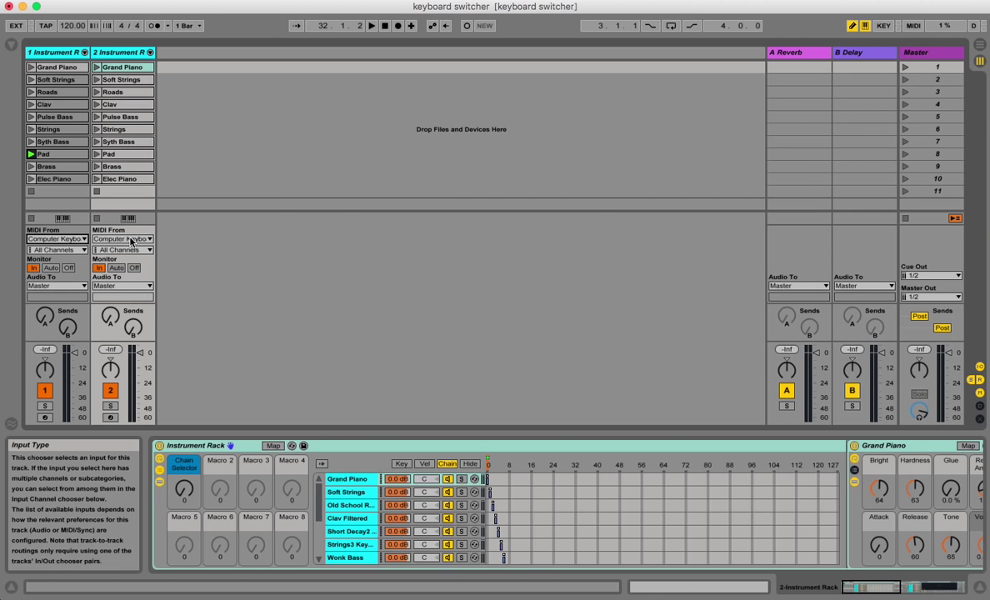
left_click(131, 239)
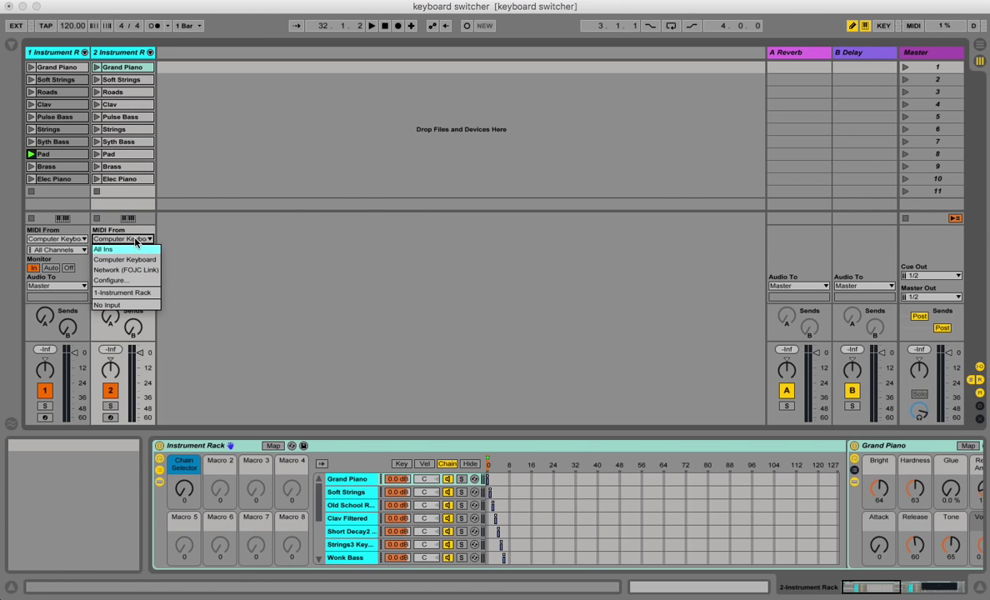
left_click(134, 241)
left_click(72, 52)
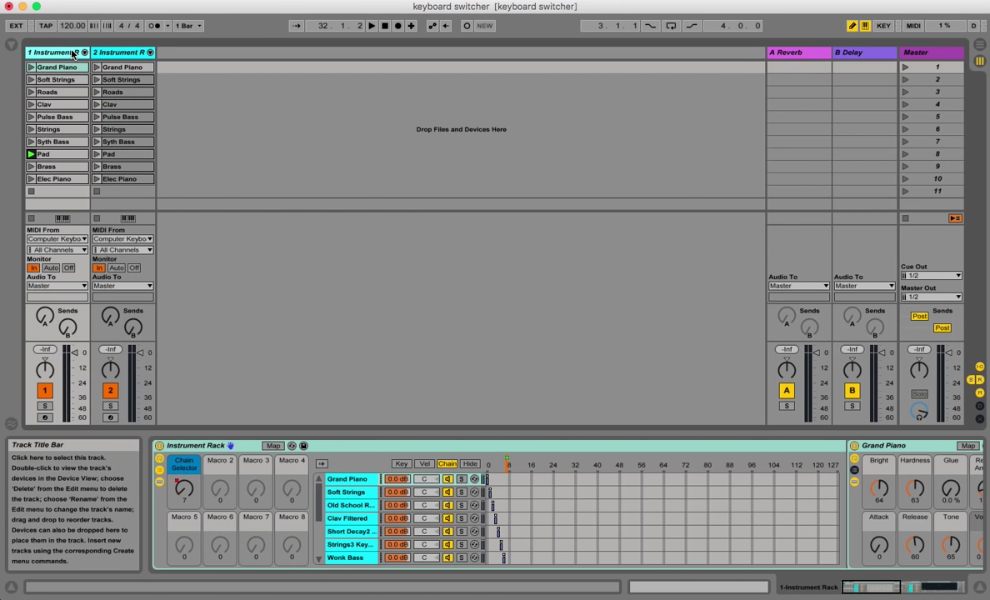
left_click(119, 53)
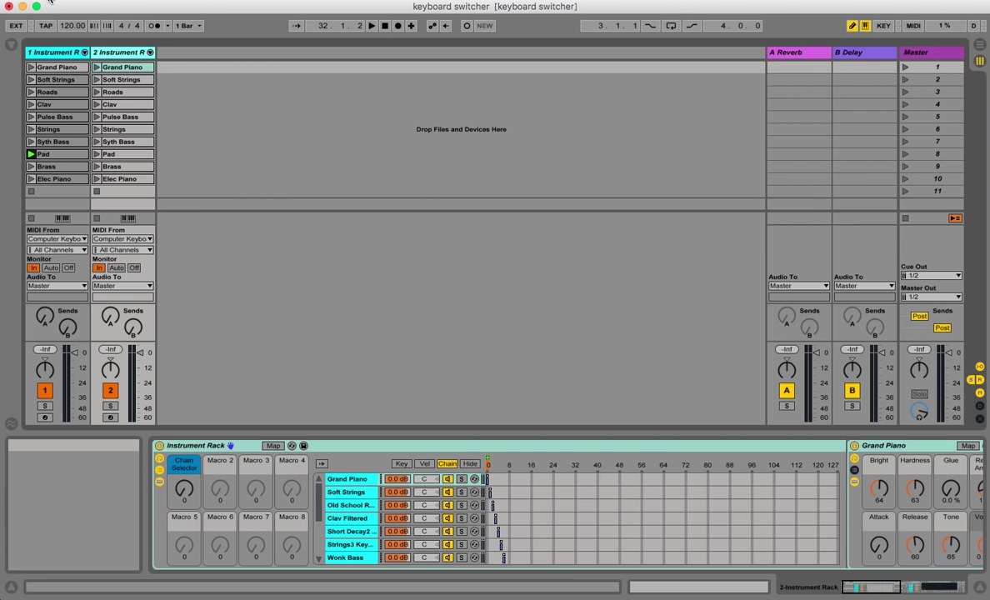
Examine the control surface and input port choices for the sixth slot in the MIDI Sync preferences, and close the preferences
left_click(50, 4)
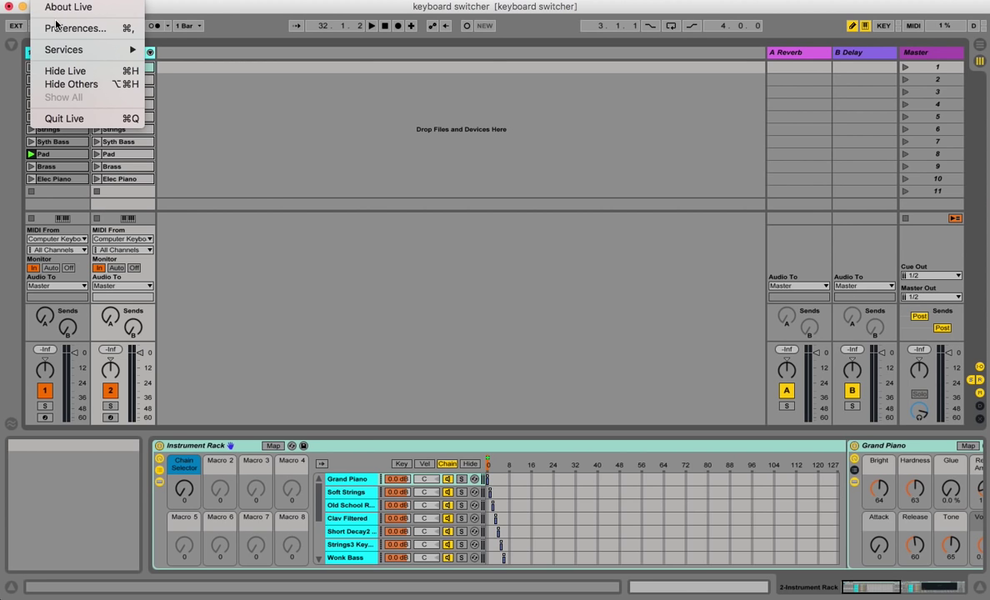
left_click(337, 207)
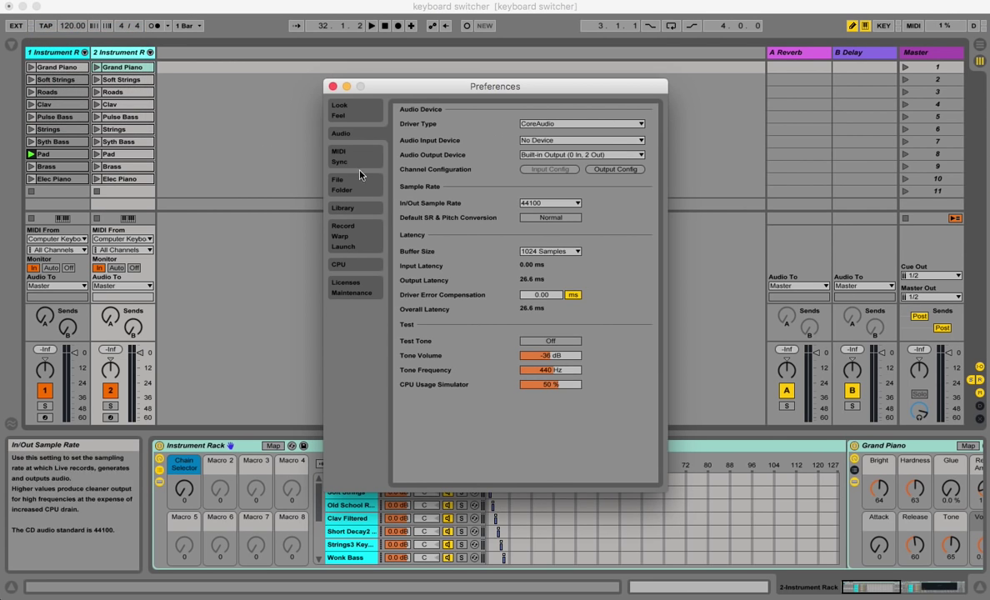
left_click(348, 158)
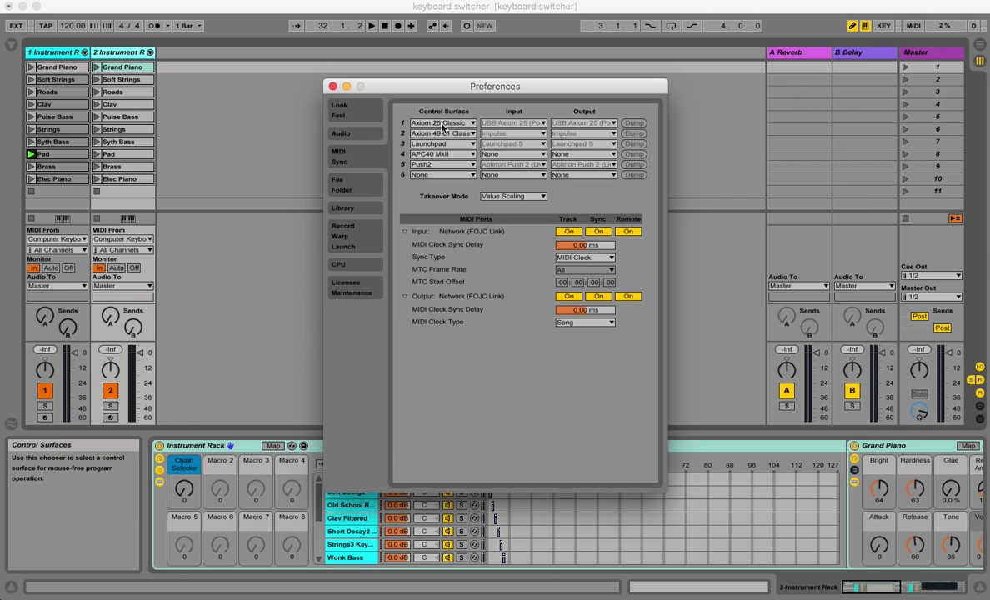
left_click(433, 175)
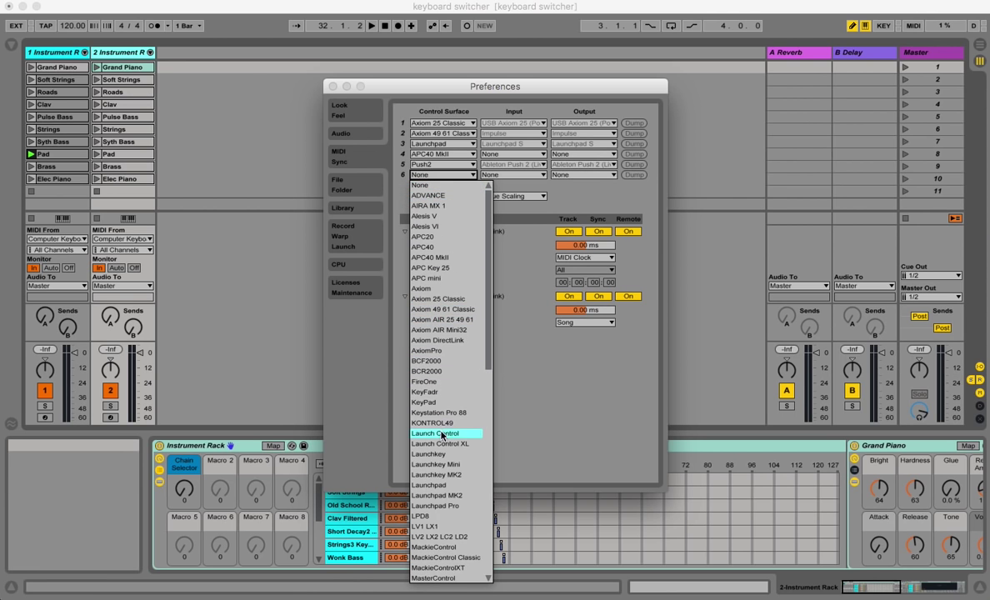
scroll(455, 433, "down", 15)
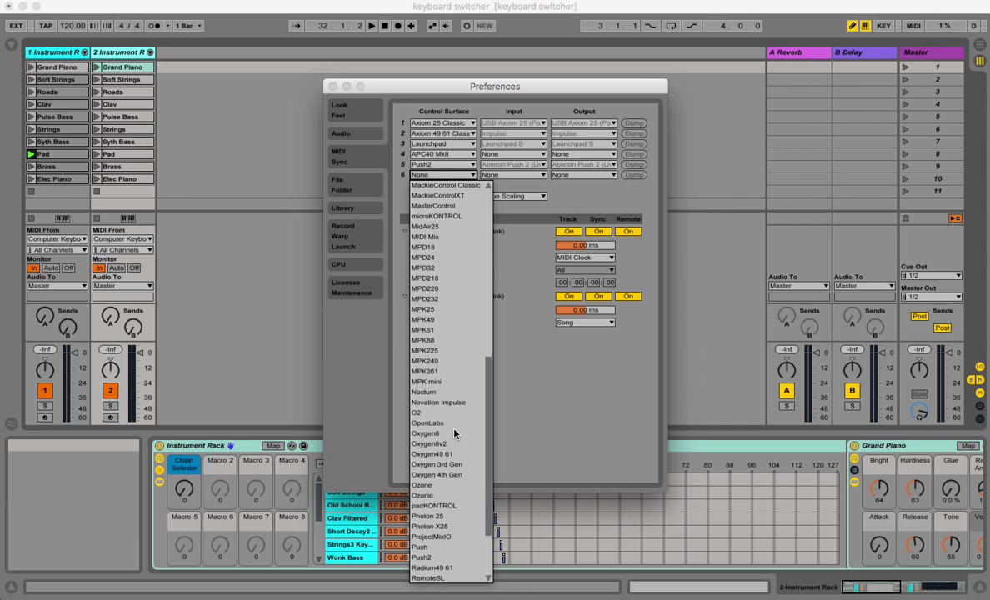
scroll(424, 303, "up", 15)
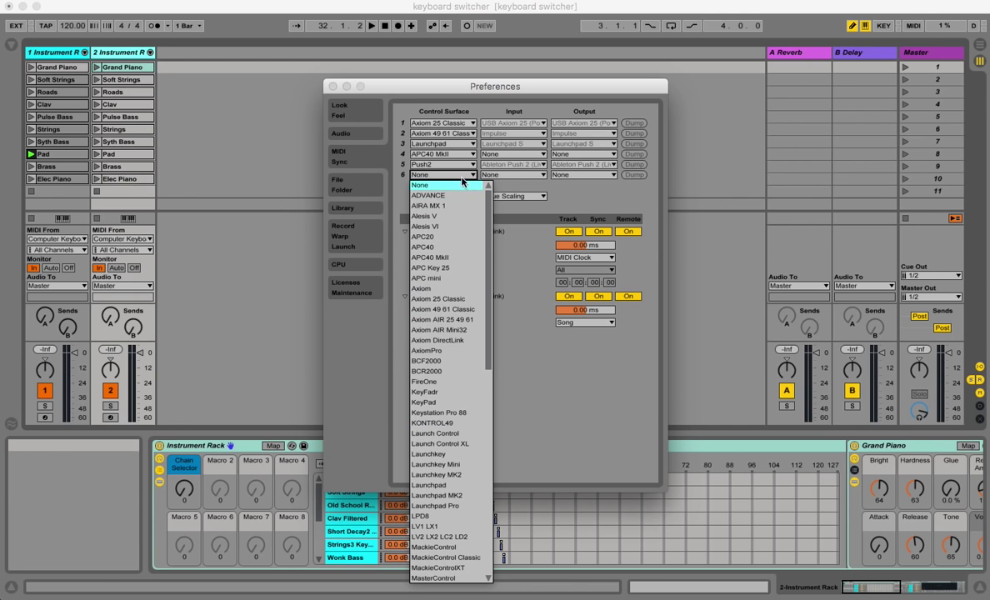
left_click(513, 245)
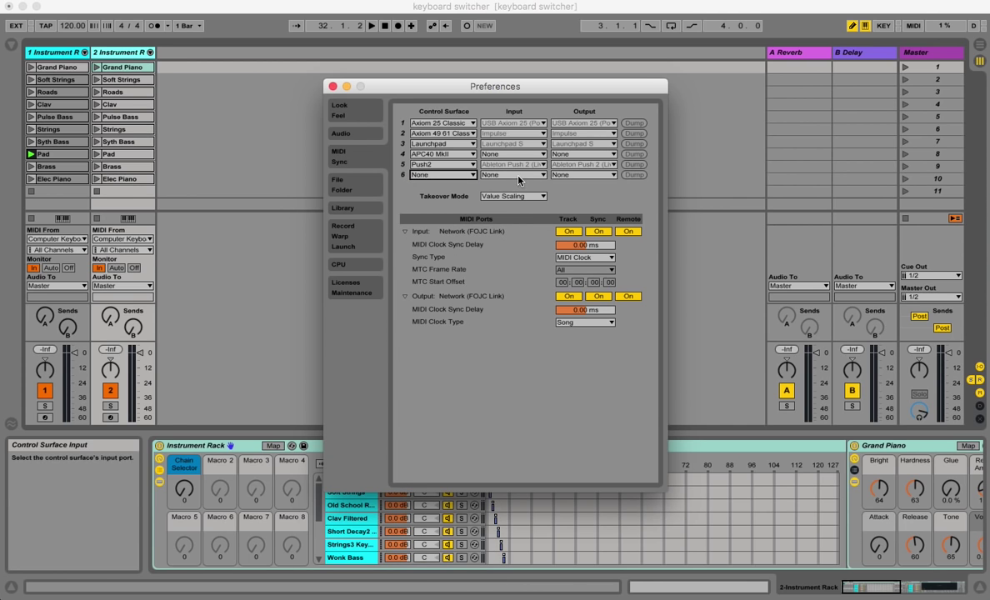
left_click(516, 175)
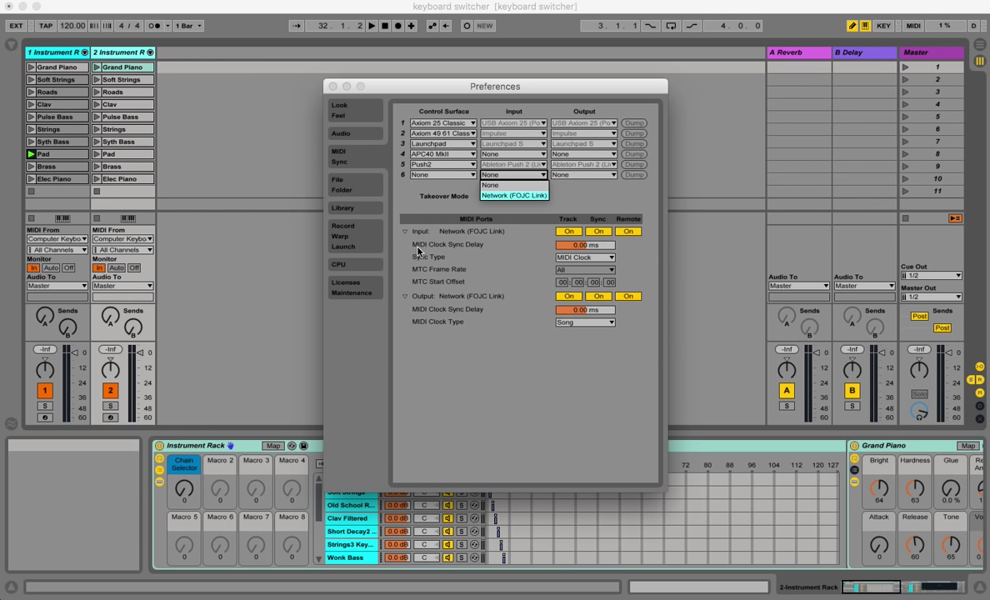
left_click(377, 177)
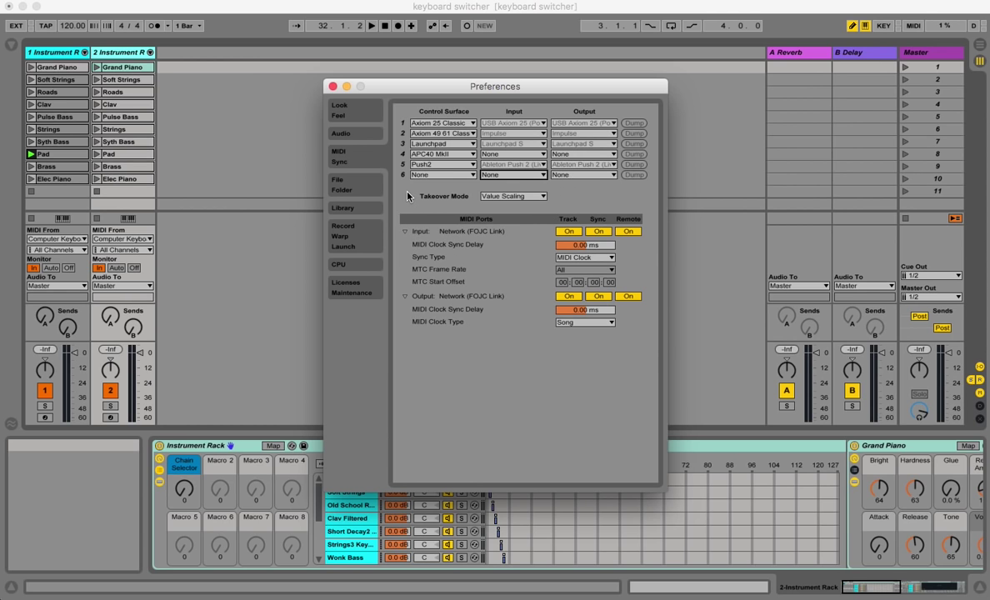
left_click(332, 88)
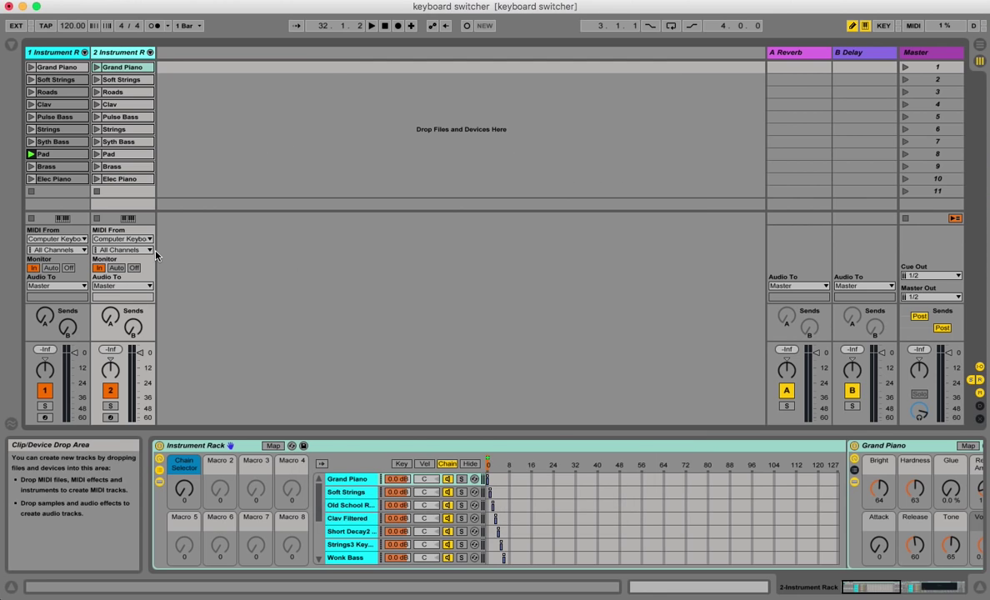
Review where each keyboard's own MIDI source can be assigned on the original and duplicated tracks, without changing either one
left_click(57, 239)
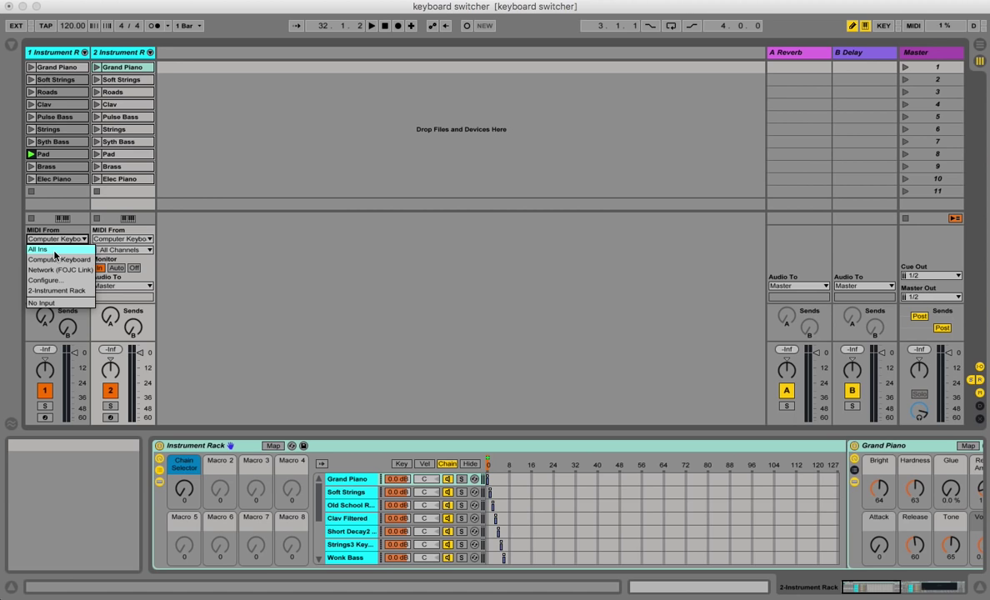
left_click(118, 240)
left_click(119, 240)
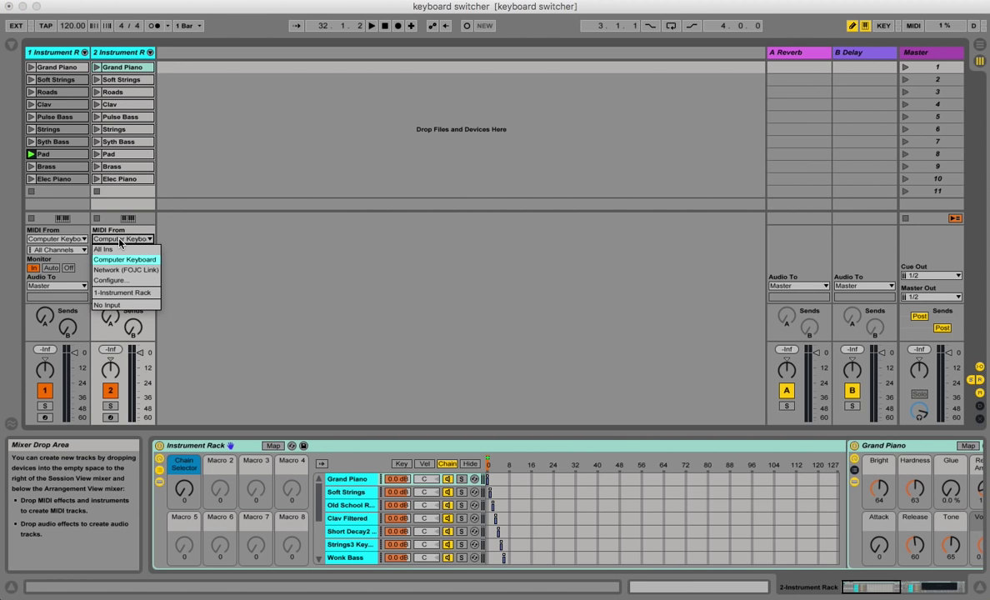
left_click(208, 269)
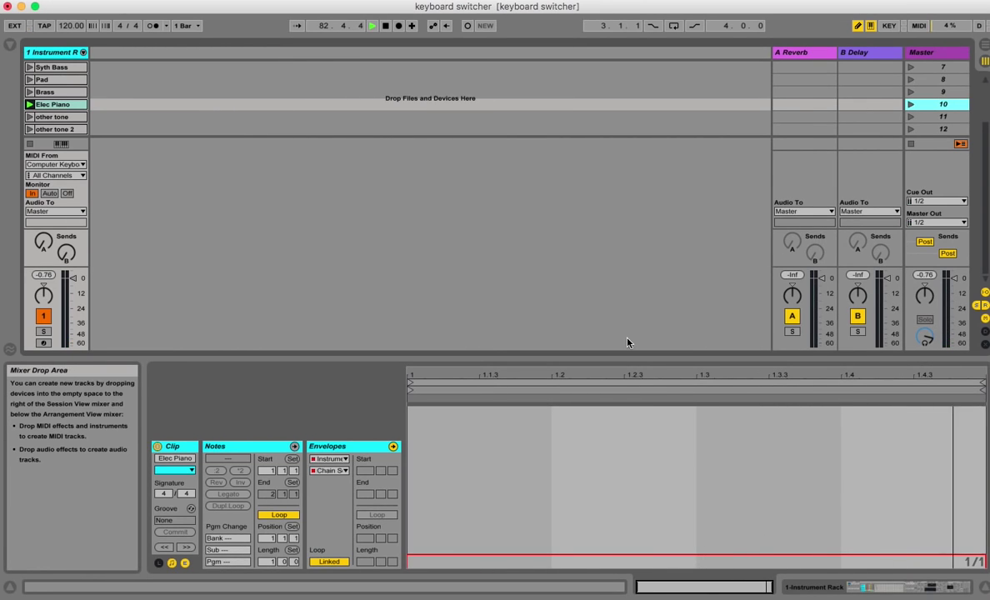